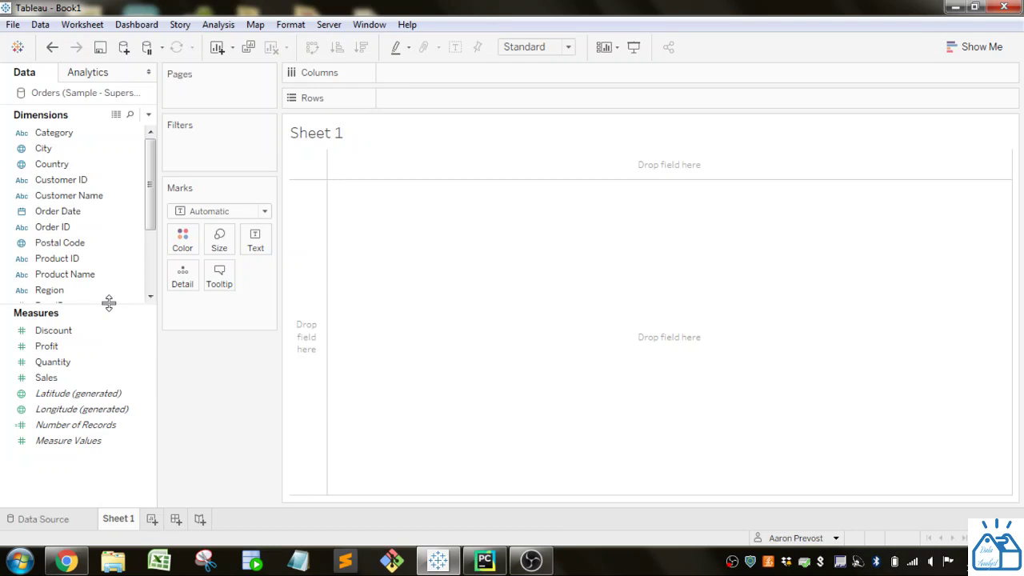
Create a new empty calculated field, Calculation1, from the Data pane's context menu
left_click(148, 376)
left_click(84, 361, "ctrl")
right_click(88, 372)
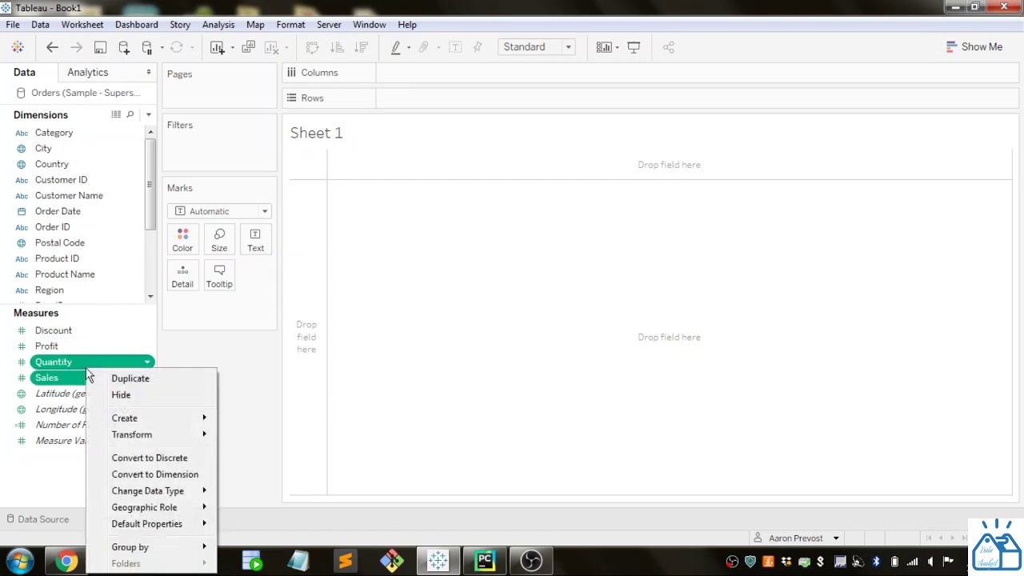
left_click(59, 482)
right_click(59, 482)
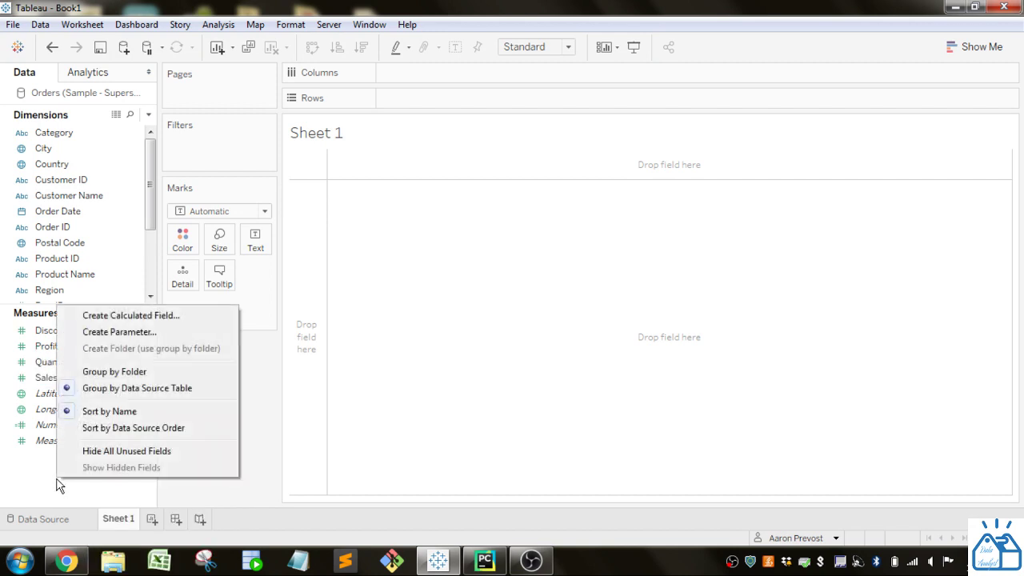
left_click(164, 316)
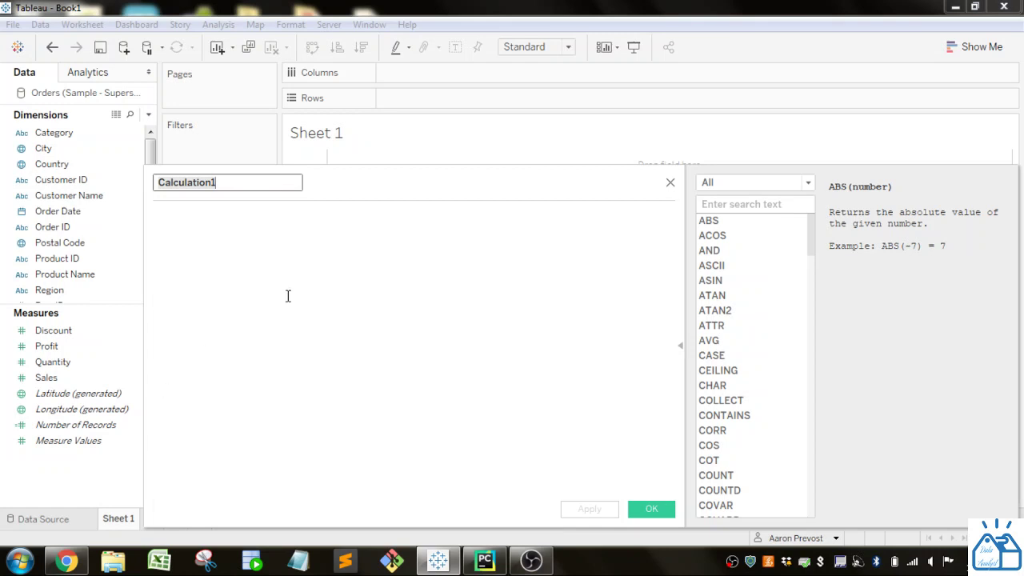
Start the Calculation1 formula with IF
left_click(290, 252)
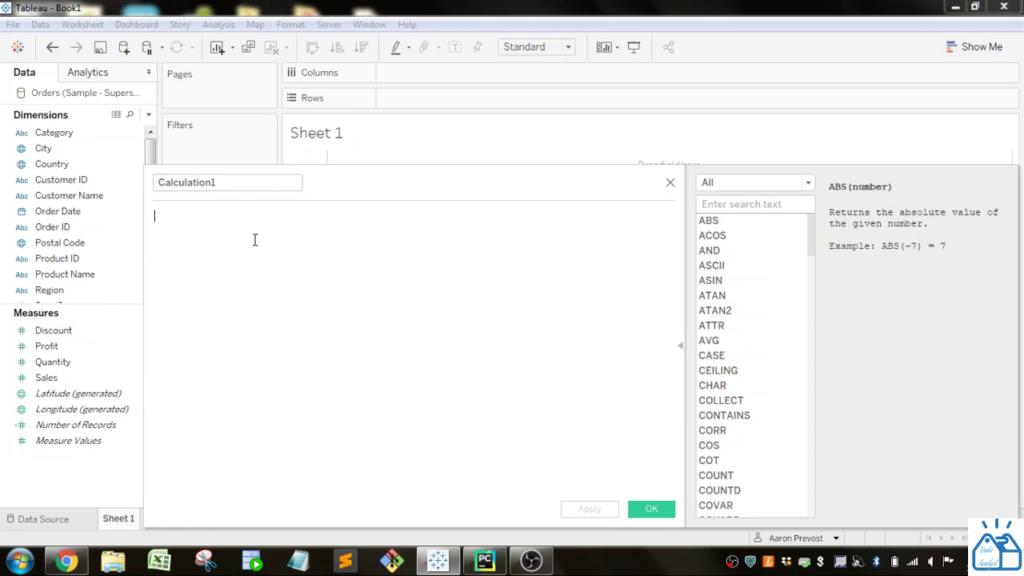
type("FI")
key("BackSpace")
key("BackSpace")
type("IF")
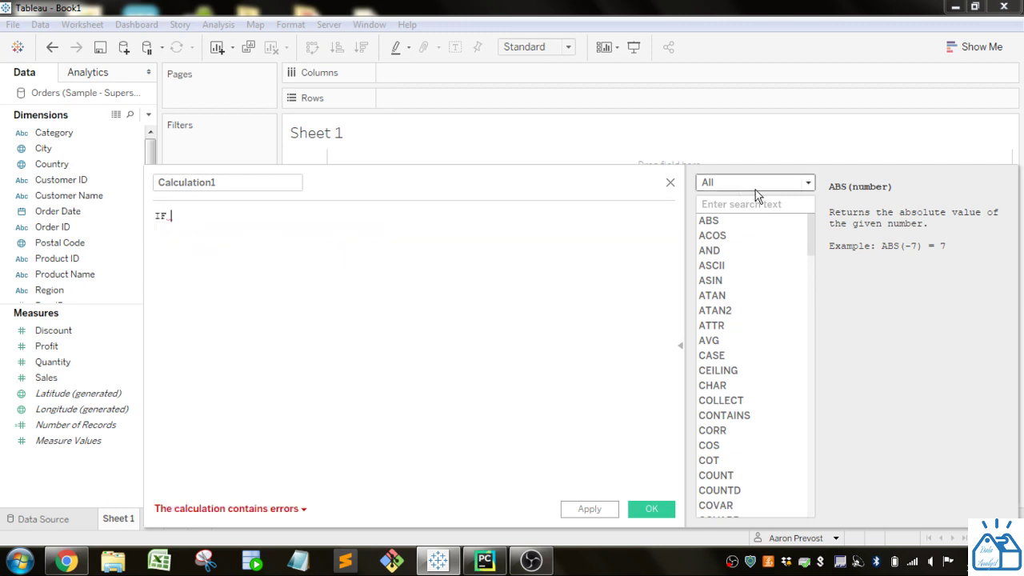
Search the function list for 'if' and display the IF function's syntax and example
left_click(769, 205)
type("if")
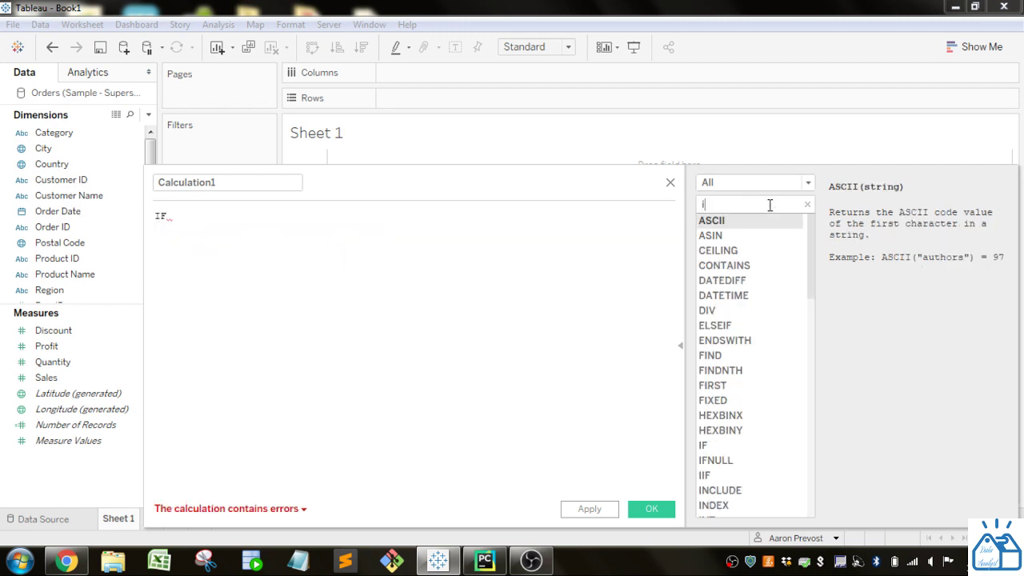
left_click(715, 252)
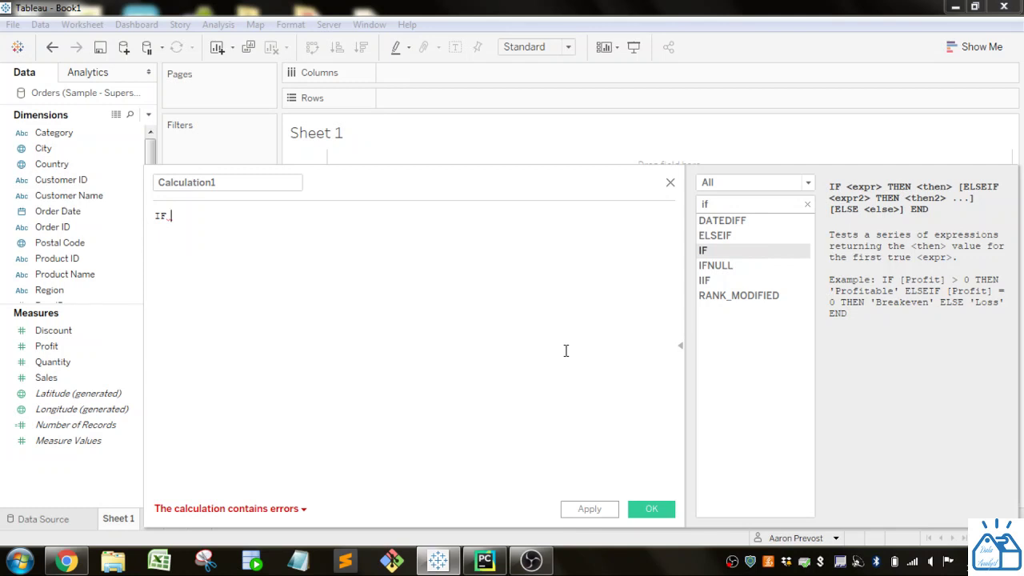
Write IF [Quantity]>1 then "more than 1" and begin an ELSEIF line below it
type("qu")
key("Return")
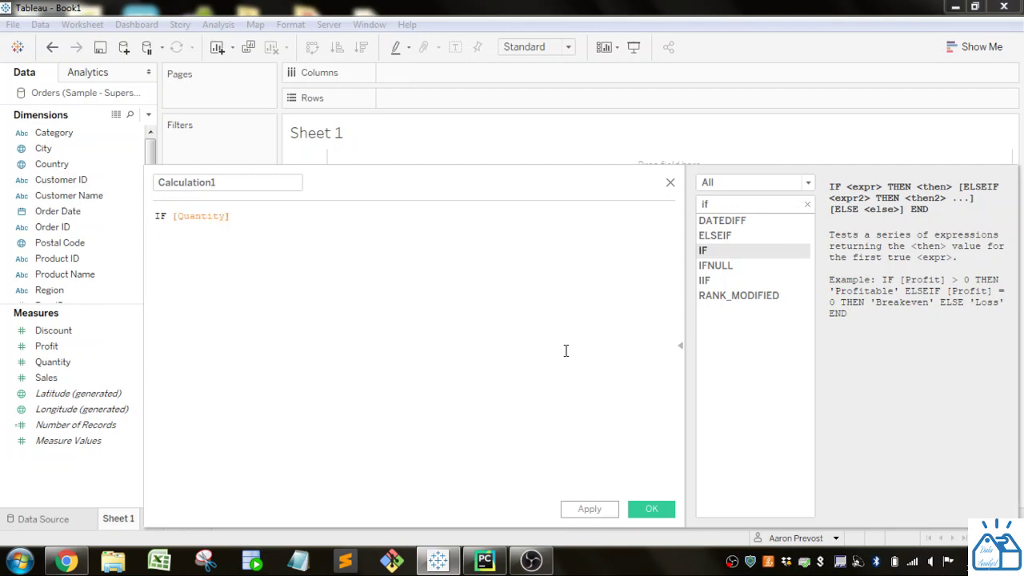
type(">1 then")
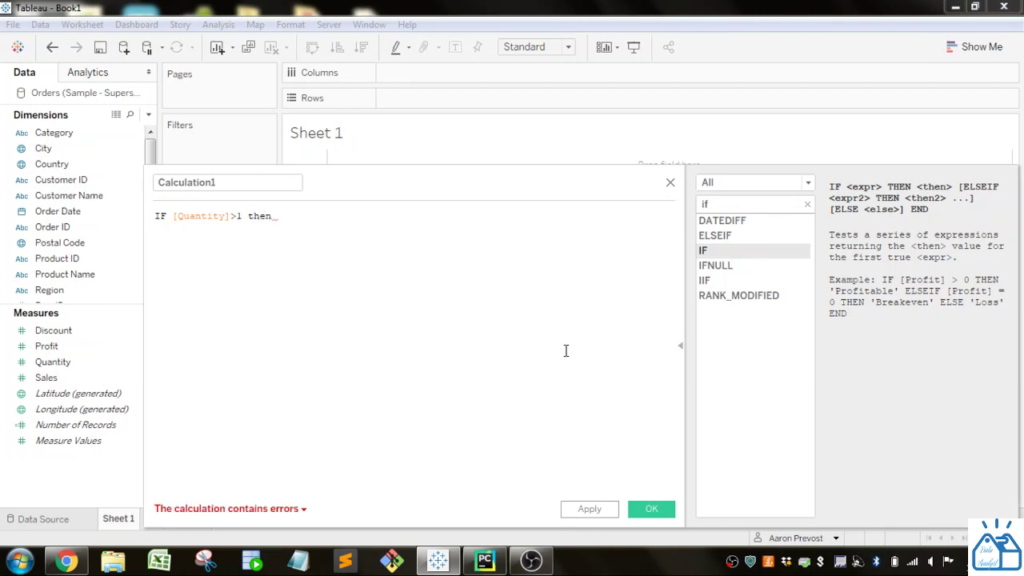
type(" \"")
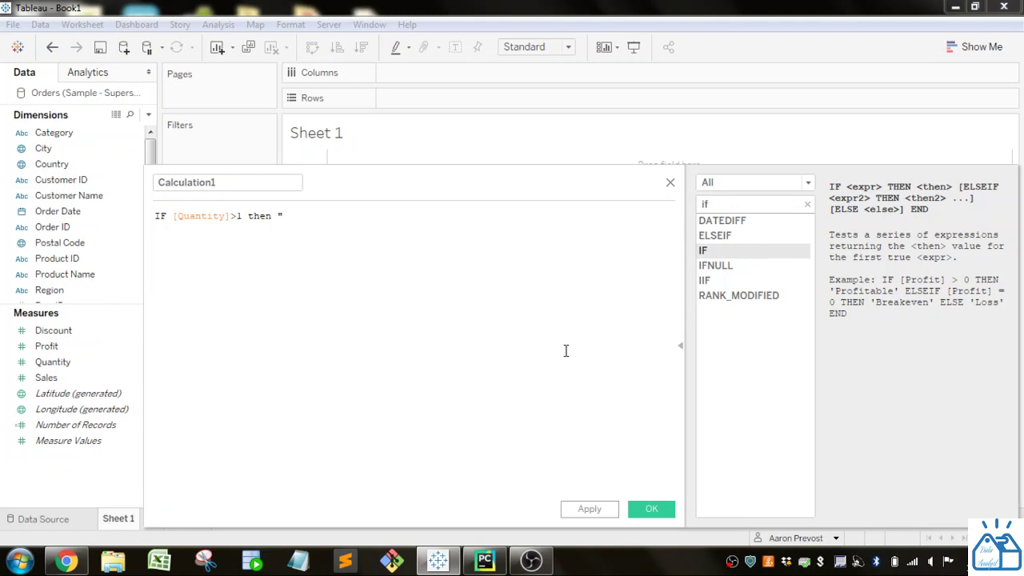
type("more than 1\"")
key("Return")
type("E")
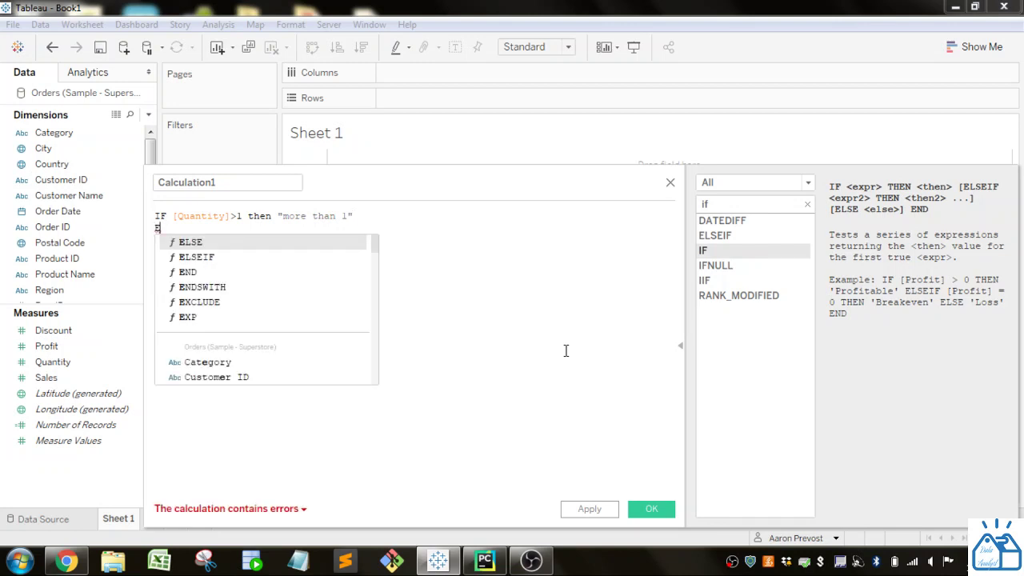
key("Down")
key("Return")
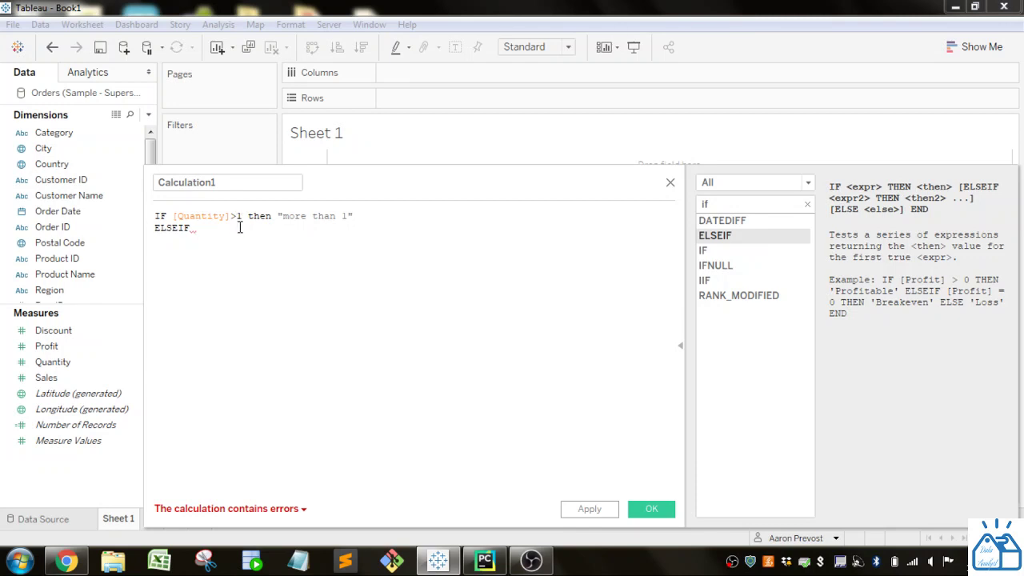
Insert the ISNULL function after ELSEIF
type("if")
key("BackSpace")
key("BackSpace")
type("isnu")
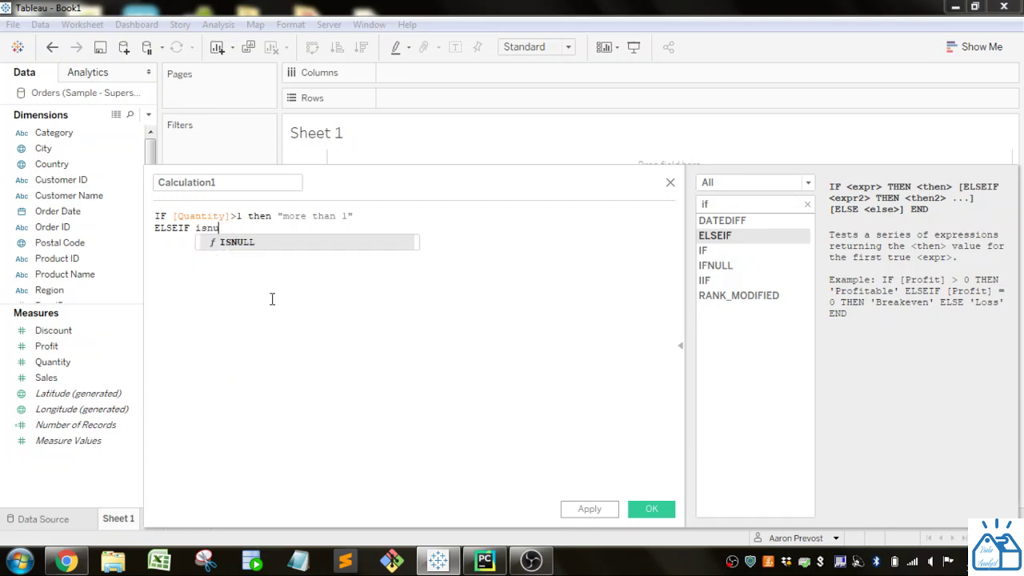
key("Return")
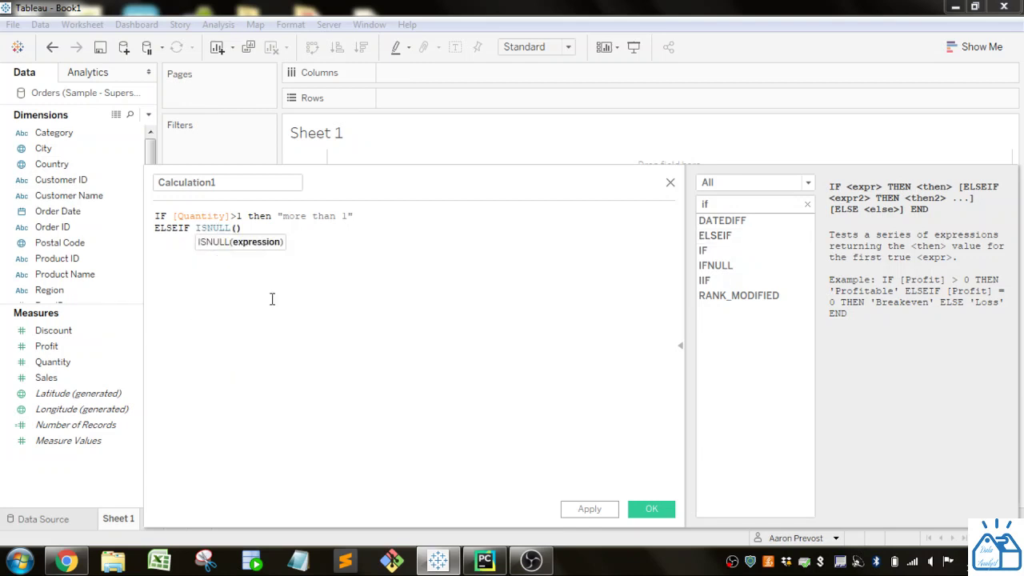
Move [Quantity] from line one into the ISNULL parentheses, then select ISNULL([Quantity])
left_click(207, 216)
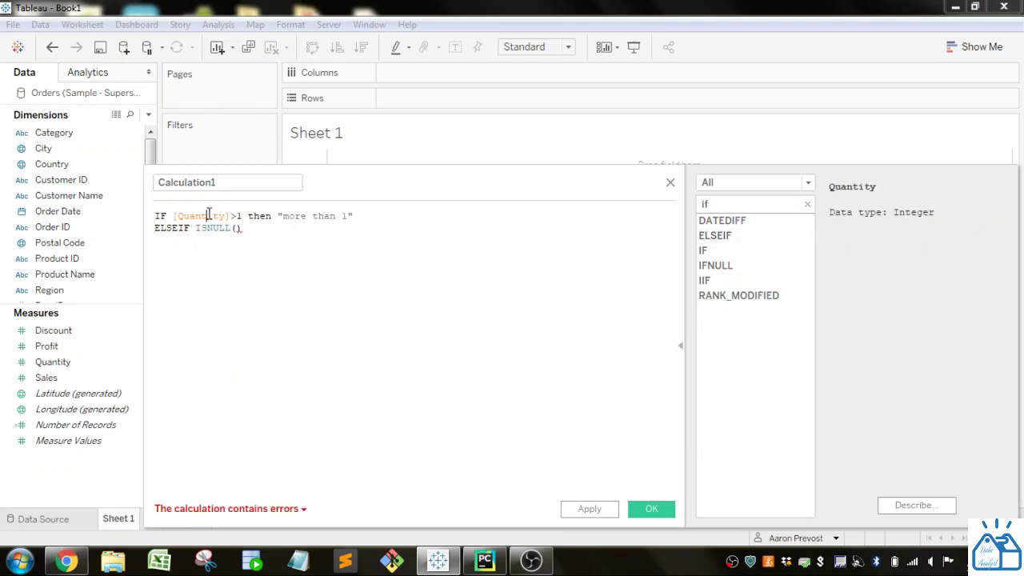
double_click(207, 216)
left_click_drag(208, 214, 236, 229)
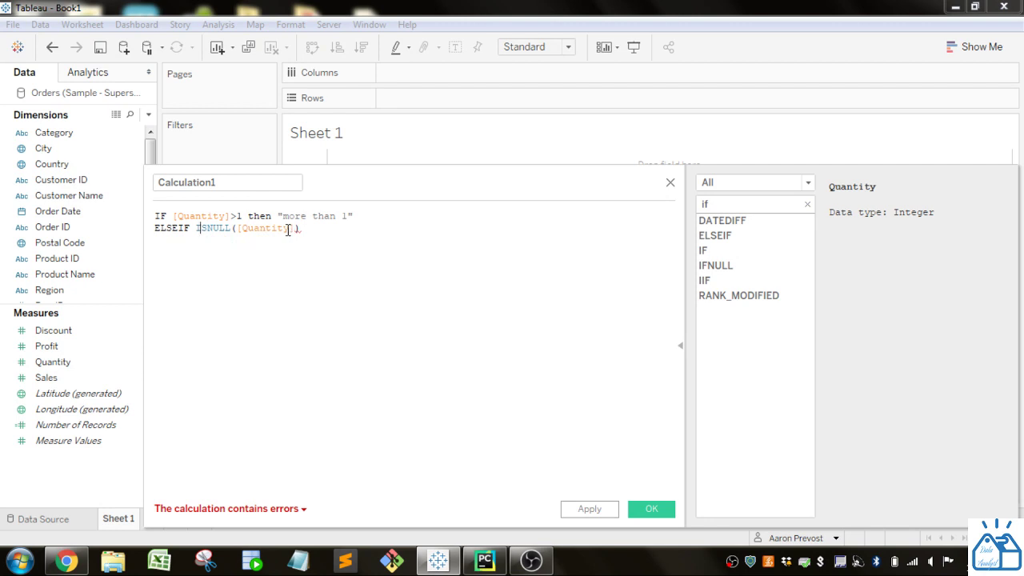
left_click(57, 399)
mouse_move(297, 229)
left_click_drag(312, 230, 199, 227)
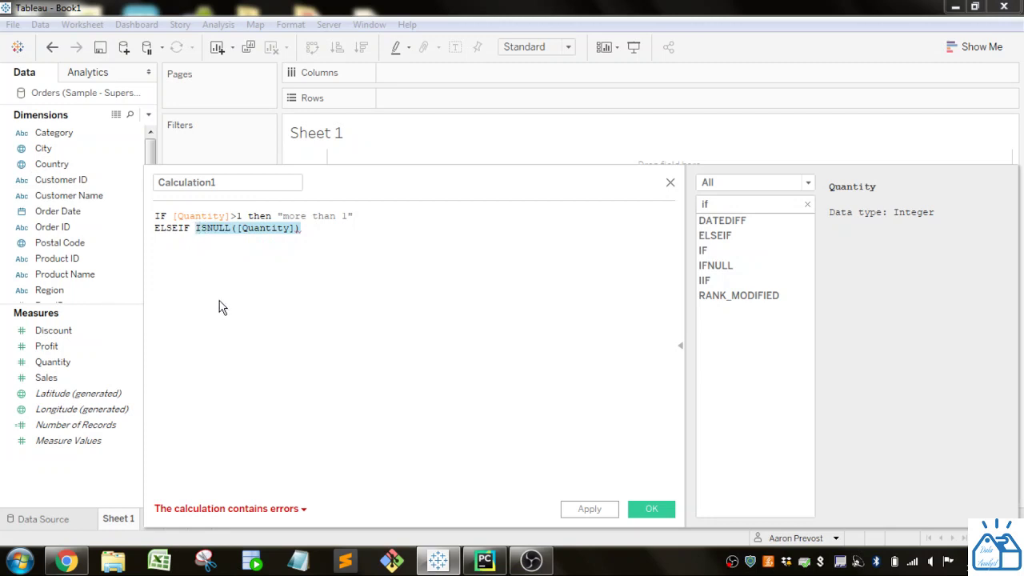
Delete the ISNULL expression and add an ELSE line
key("BackSpace")
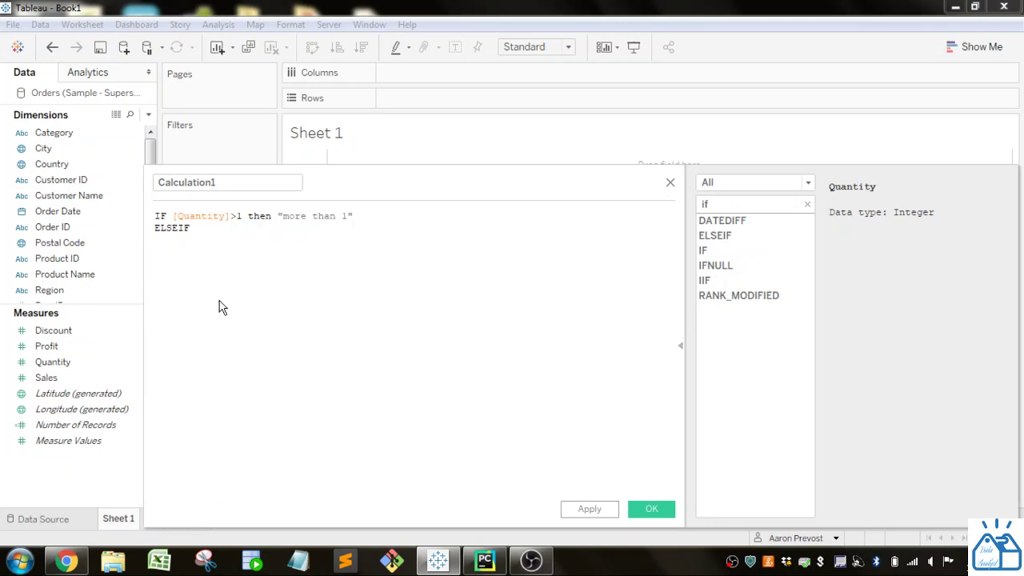
key("Return")
type("ELSE")
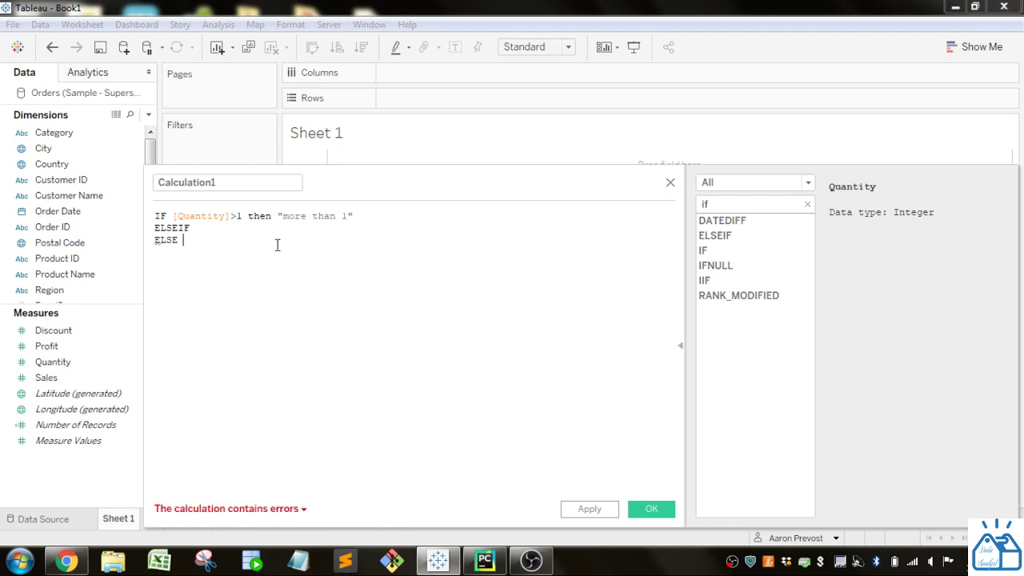
Change the first condition to [Quantity]>5 returning "Ordered a lot"
left_click(243, 216)
key("BackSpace")
type("5")
left_click_drag(347, 216, 283, 216)
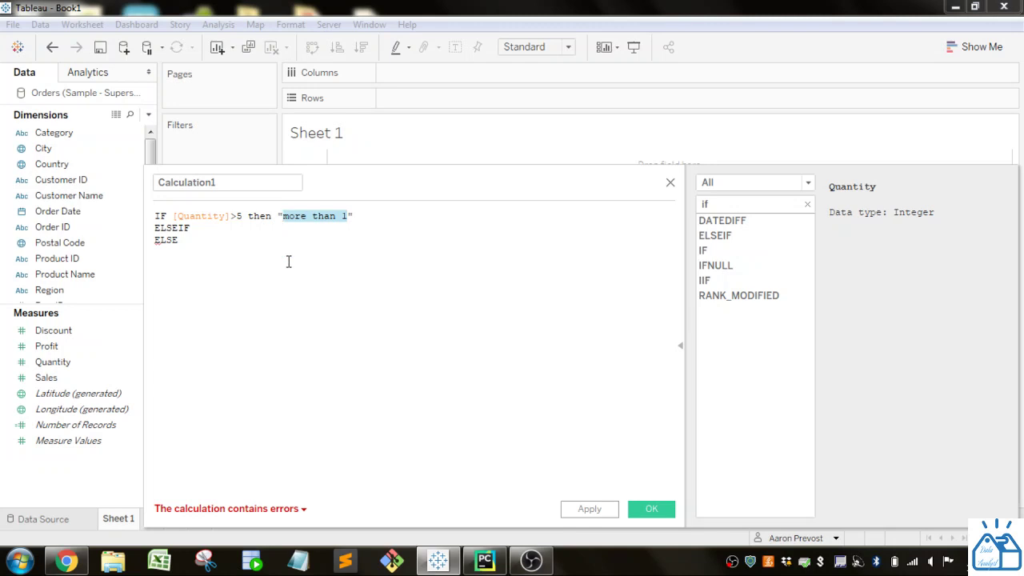
type("Ordered al")
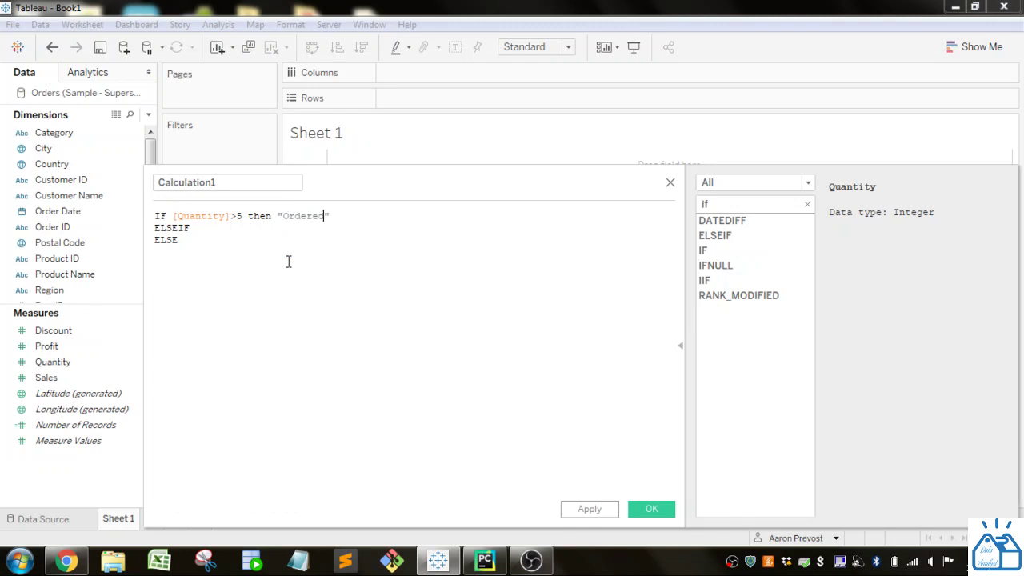
key("BackSpace")
type("lot")
key("Down")
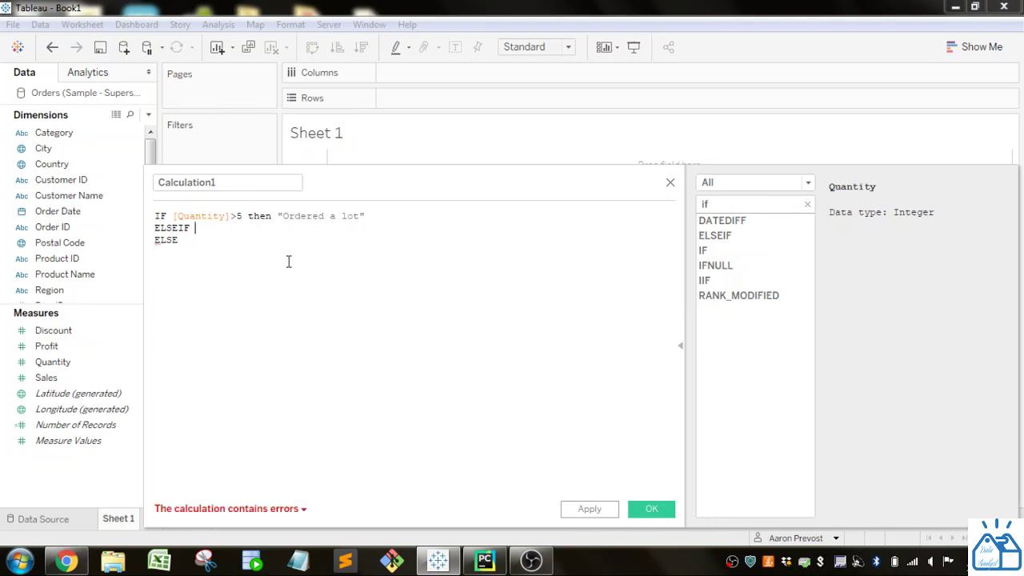
Complete the ELSEIF line as [Quantity]>3 then "Ordered a bit"
type("qu")
left_click(265, 242)
type(">3")
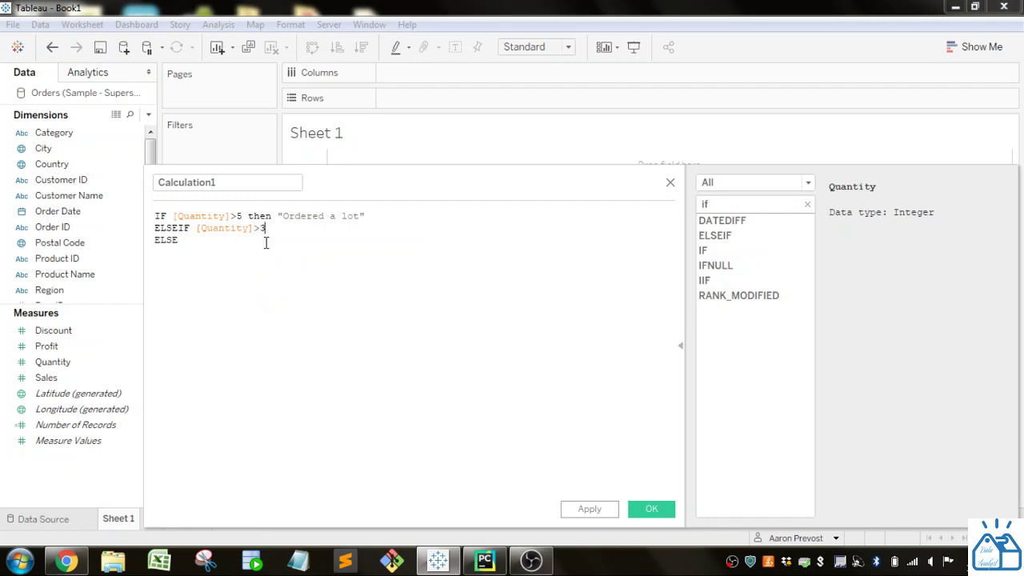
type(" the")
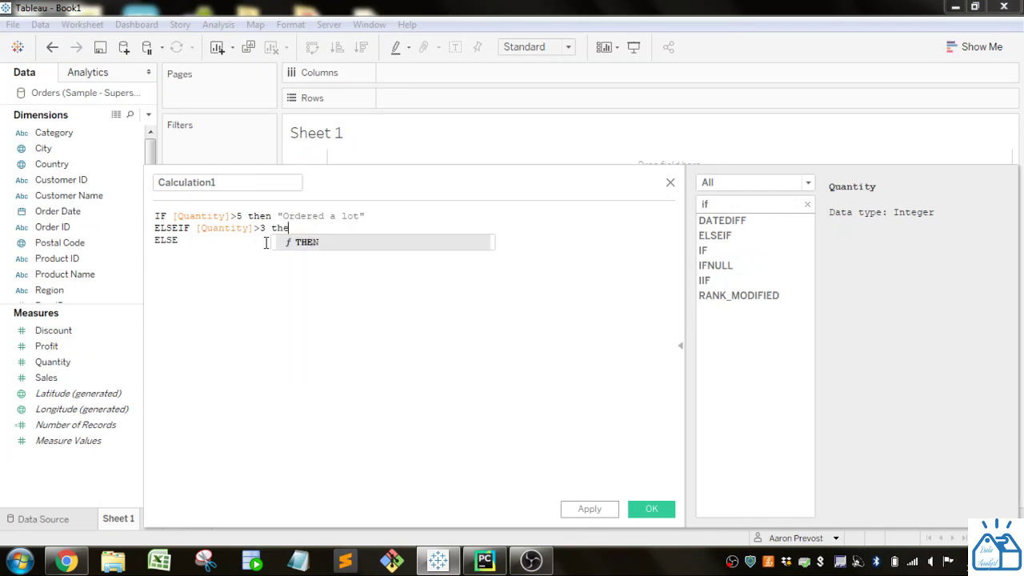
type("n \"Order")
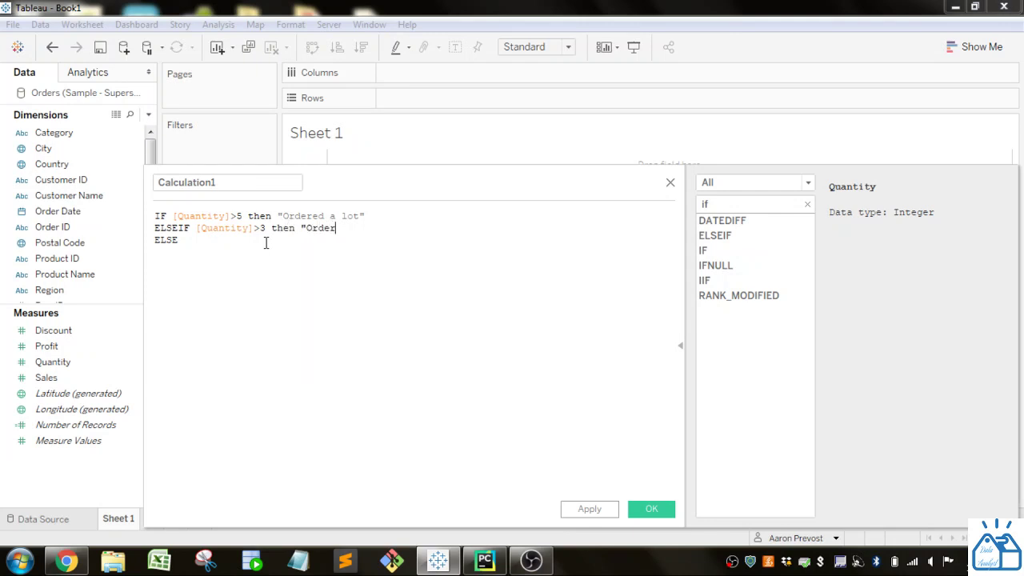
type("ed a bit\"")
key("Return")
key("BackSpace")
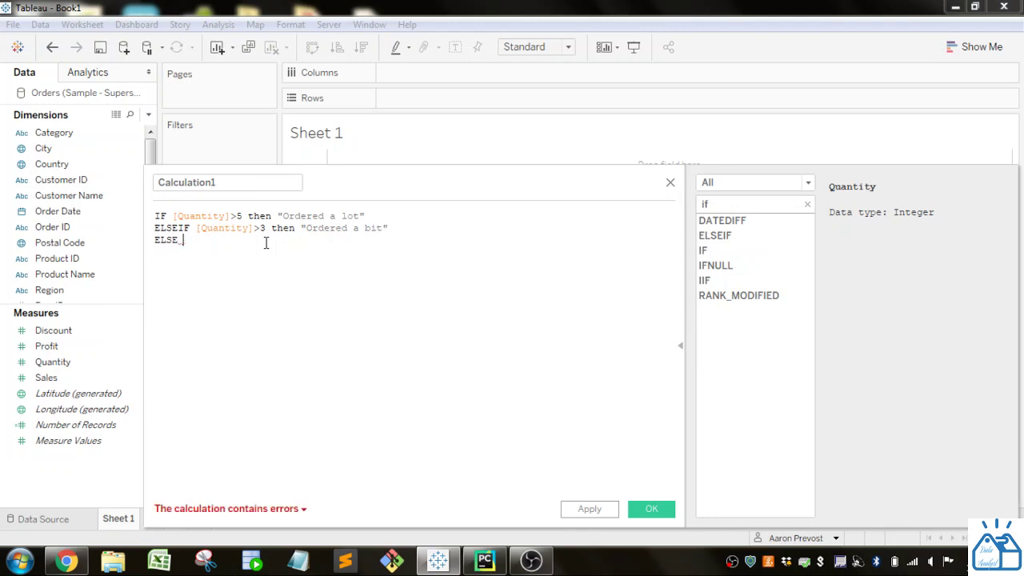
Make ELSE return "Ordered not much" and close the formula with END
type("[Quantity]")
key("Return")
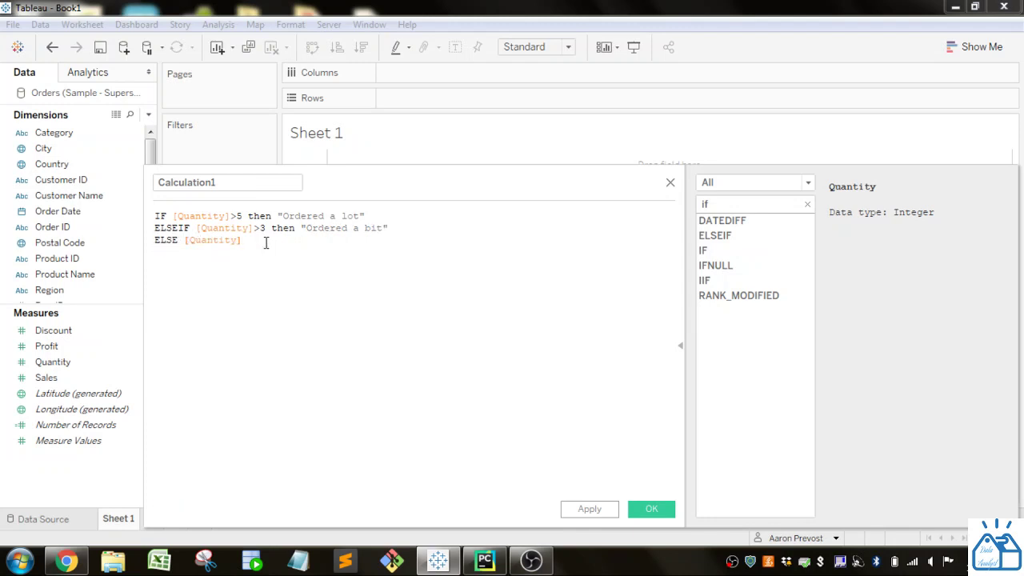
key("BackSpace")
key("BackSpace")
key("BackSpace")
key("BackSpace")
key("BackSpace")
key("BackSpace")
key("BackSpace")
key("BackSpace")
key("BackSpace")
key("BackSpace")
key("BackSpace")
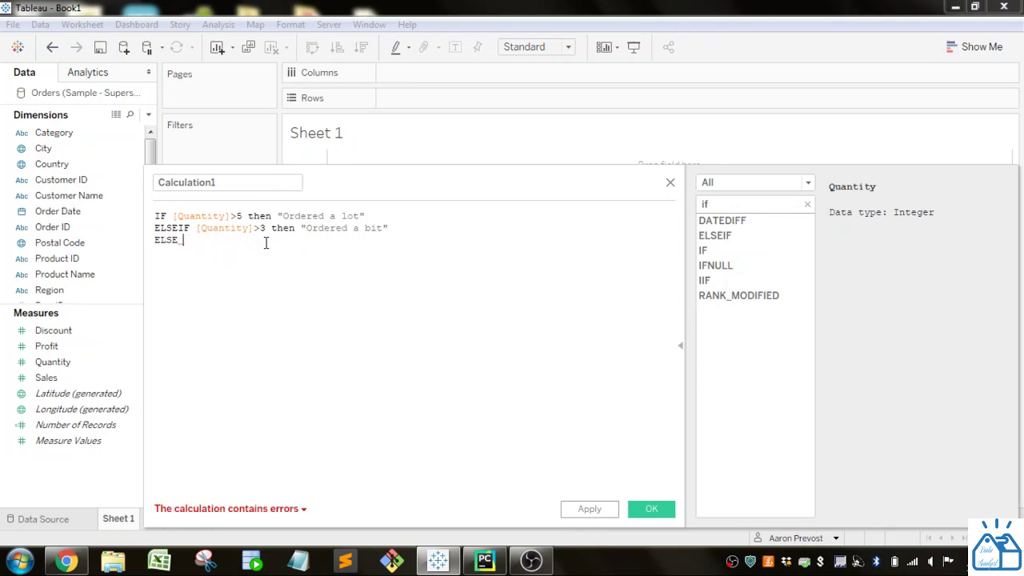
type("\"Or")
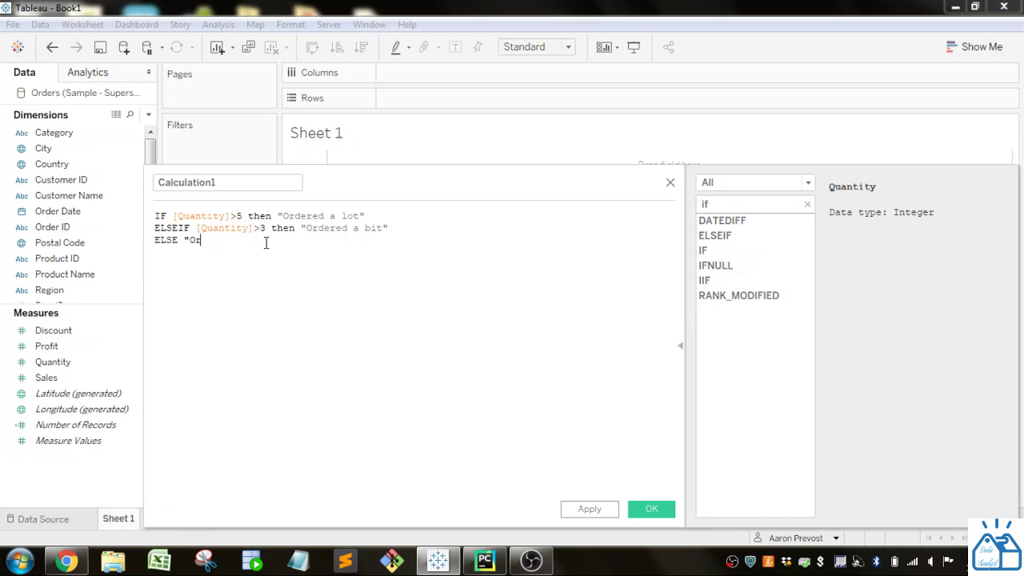
type("dered not much\"")
key("Return")
type("END")
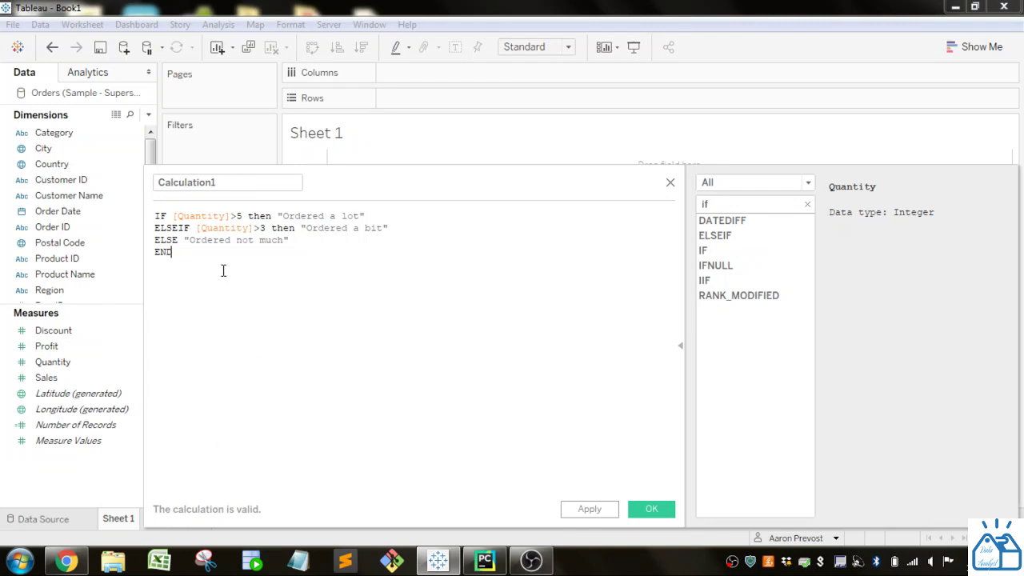
Remove END to view the resulting calculation error details
key("BackSpace")
key("BackSpace")
key("BackSpace")
key("BackSpace")
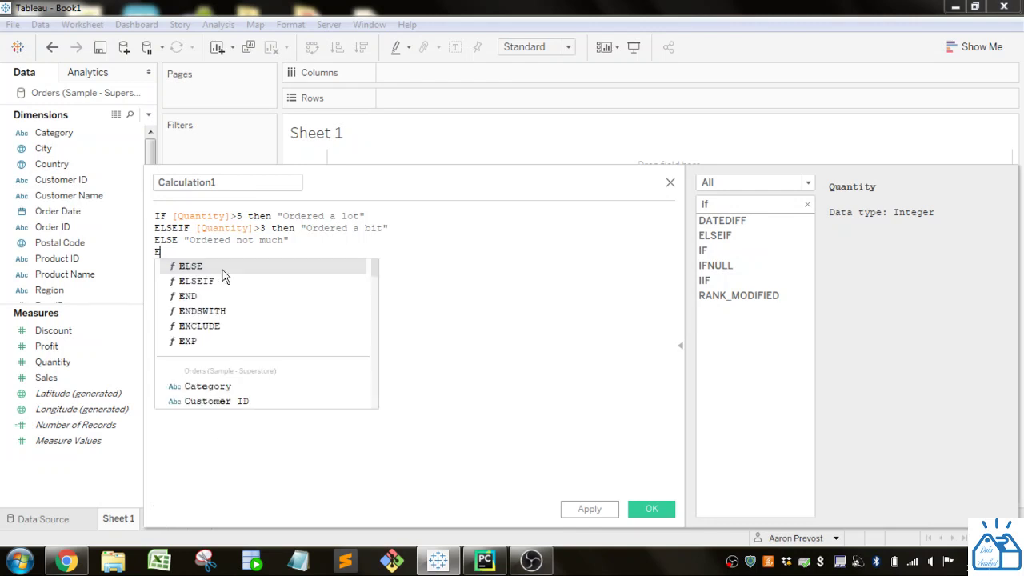
left_click(578, 215)
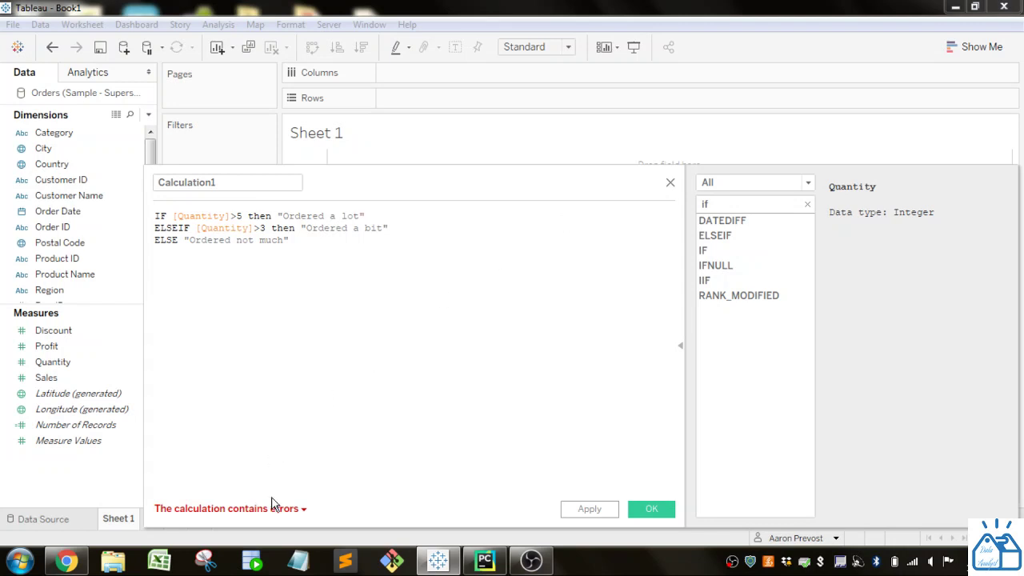
left_click(301, 516)
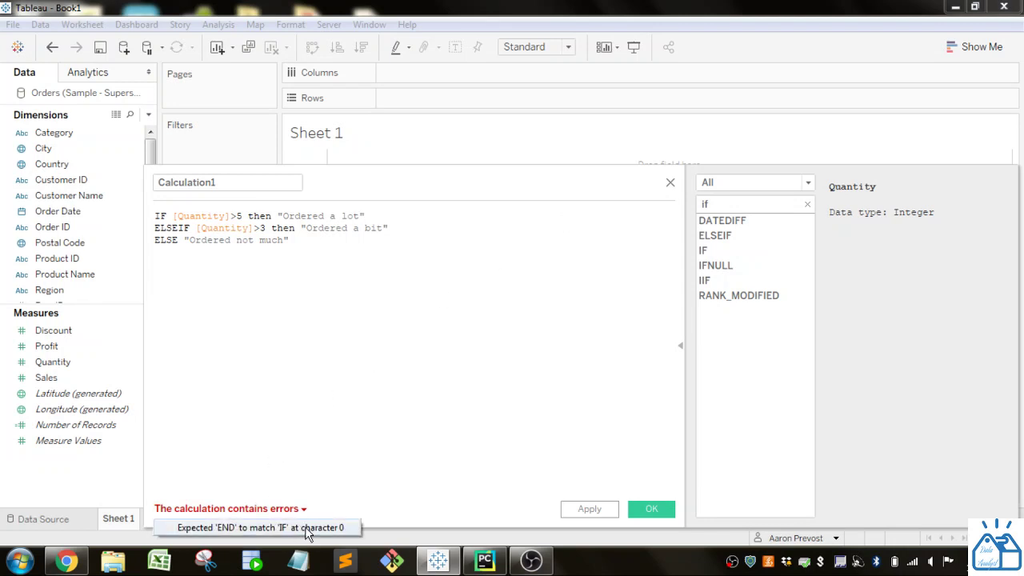
left_click(322, 249)
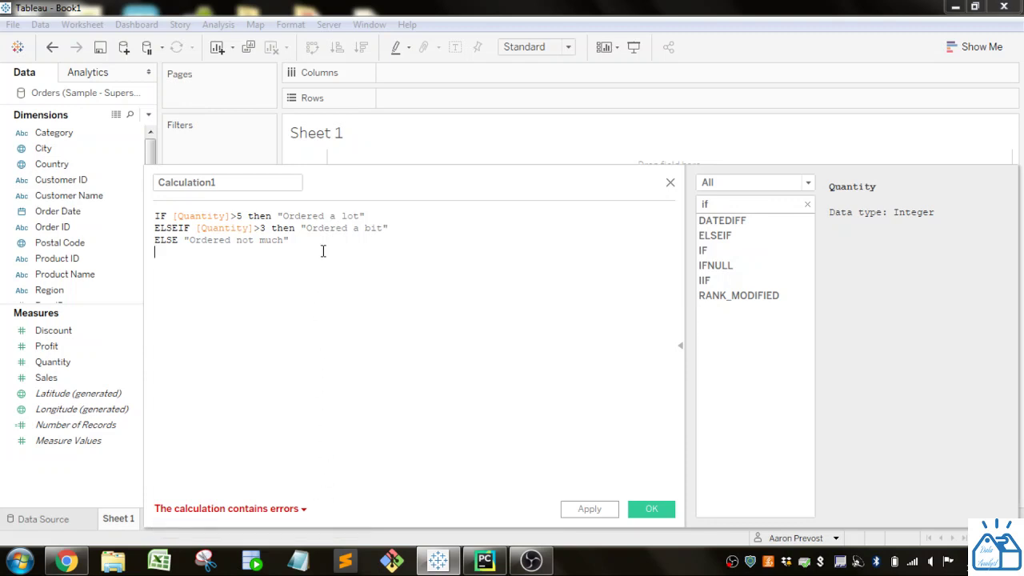
Restore END so the calculation is valid, and save Calculation1
type("END")
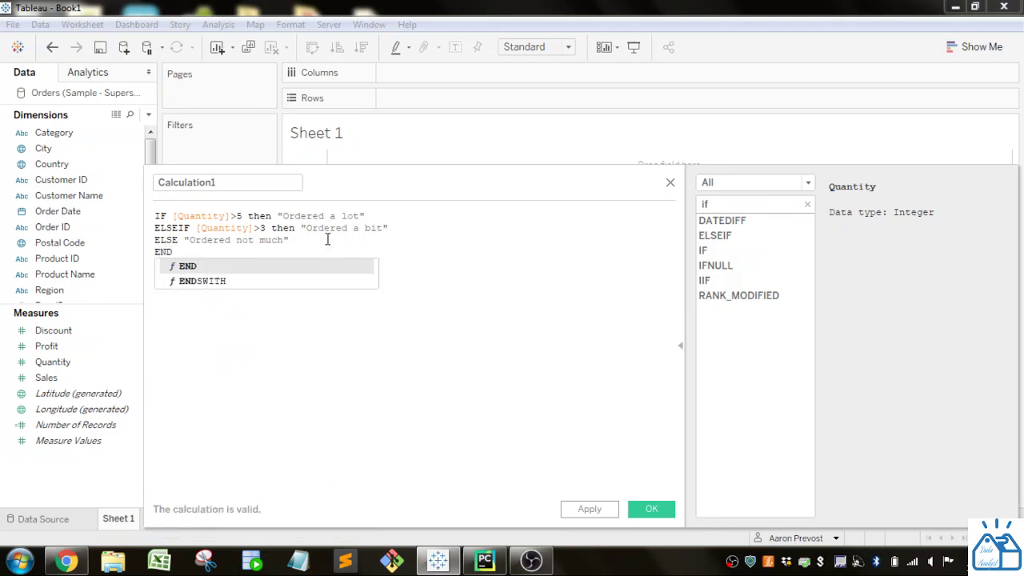
left_click(327, 239)
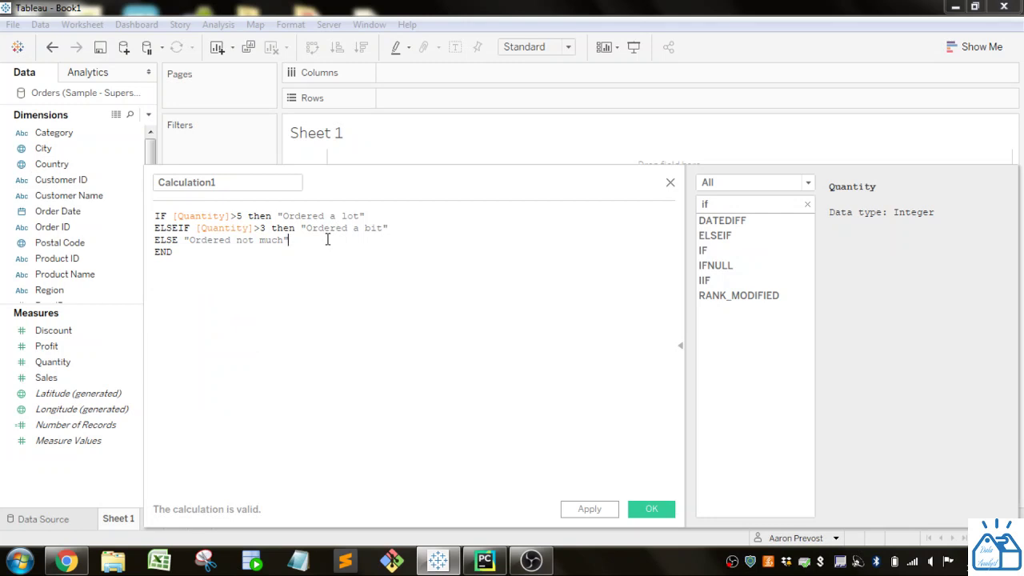
key("ctrl+a")
left_click(290, 285)
left_click(654, 510)
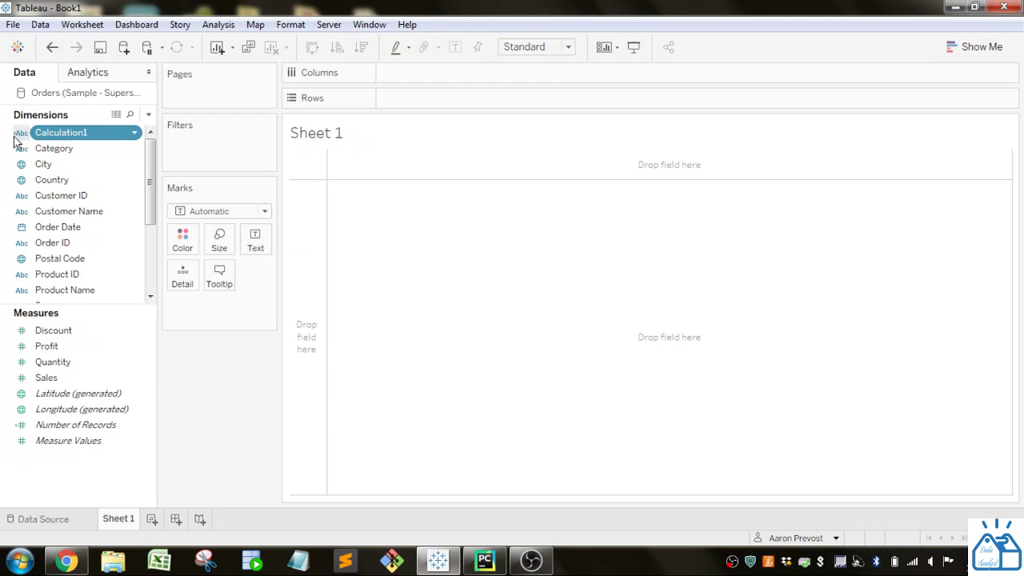
Put Calculation1 on Rows to list its three labels, then reopen it for editing
left_click_drag(64, 135, 445, 106)
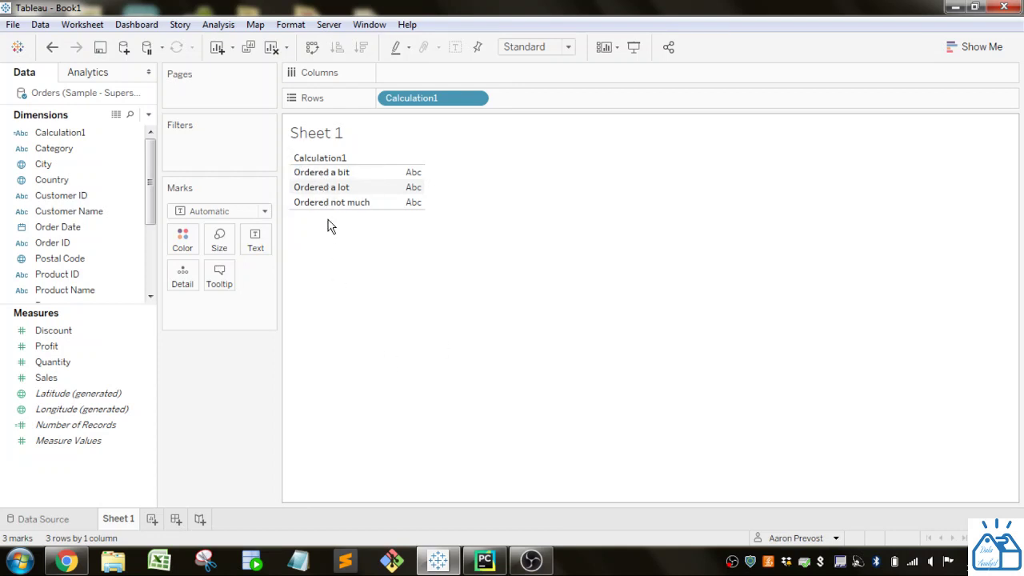
right_click(77, 138)
left_click(120, 224)
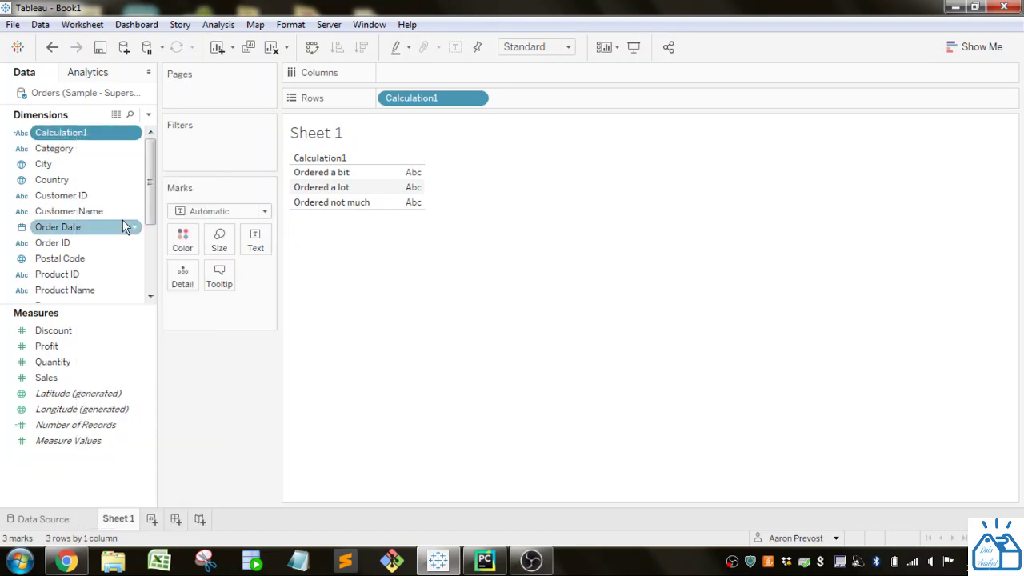
Replace the IF formula with CASE and look up CASE in the function reference
left_click_drag(174, 252, 154, 220)
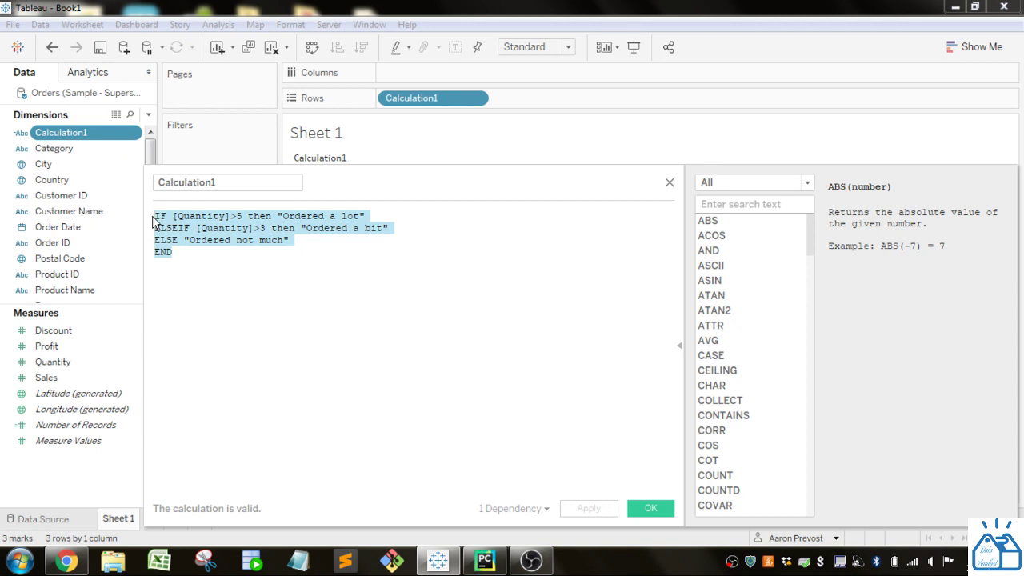
type("CASE")
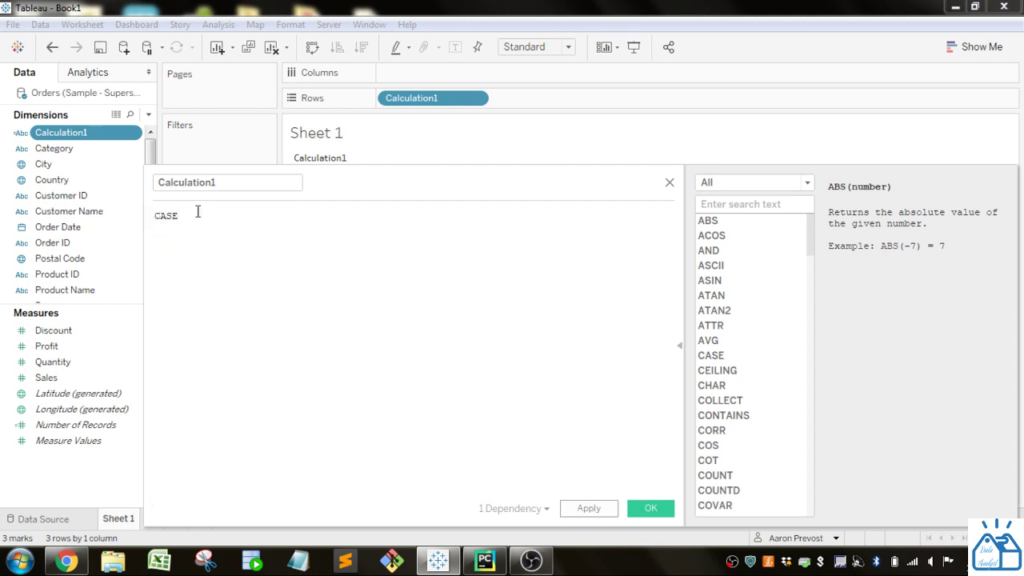
left_click(762, 210)
type("case")
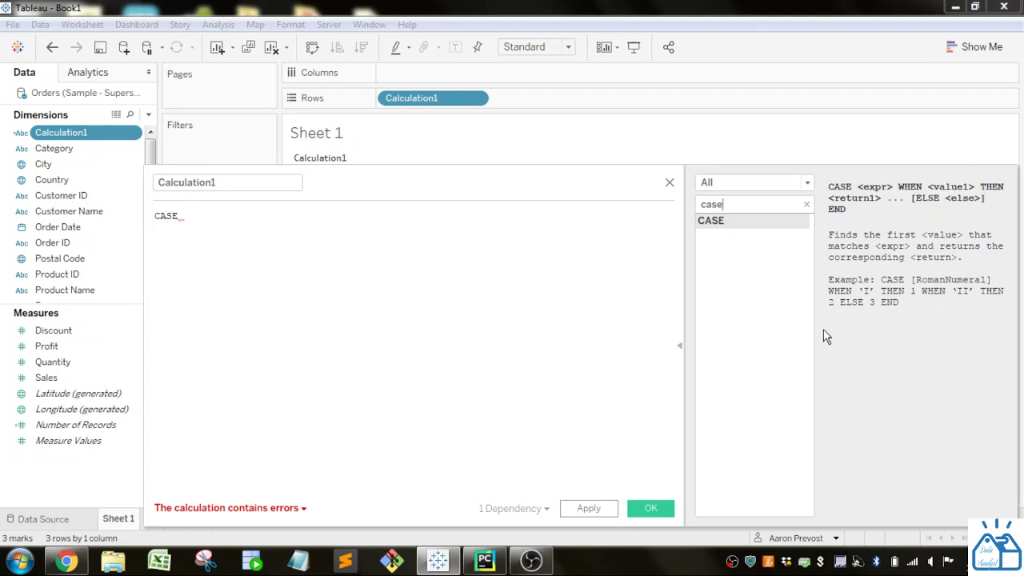
Add [Quantity] after CASE from autocomplete
left_click(213, 211)
type("qu")
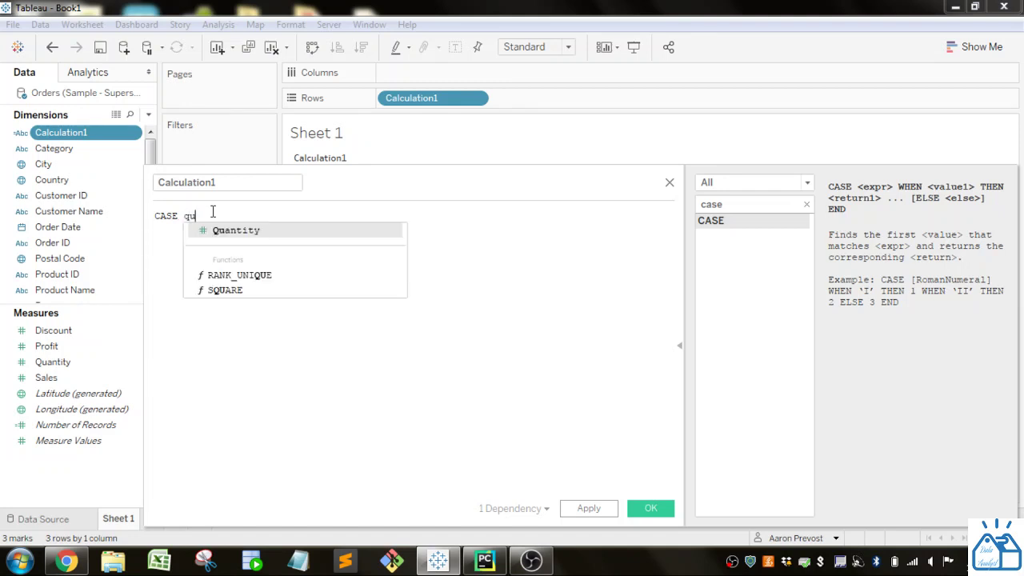
key("Return")
key("Return")
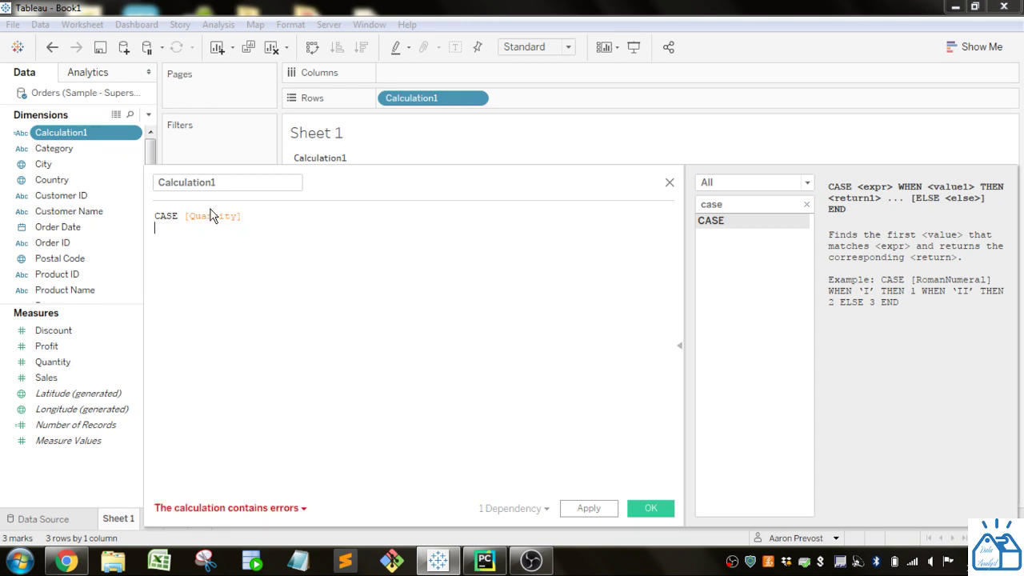
Add WHEN 5 THEN "ORDERED a lot" and WHEN 4 THEN "Ordered a bunch"
mouse_move(212, 216)
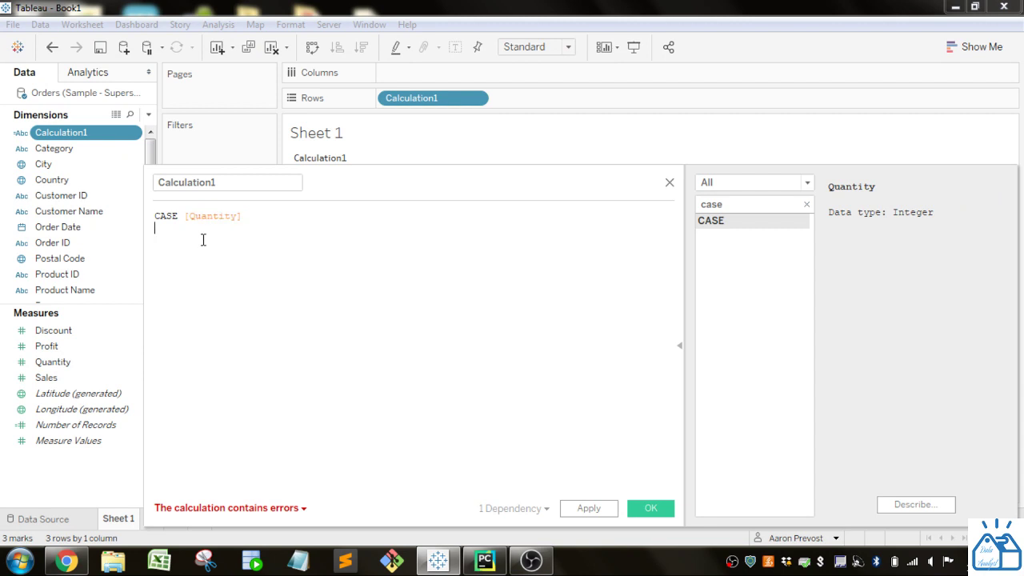
type("WHEN 5 THEN")
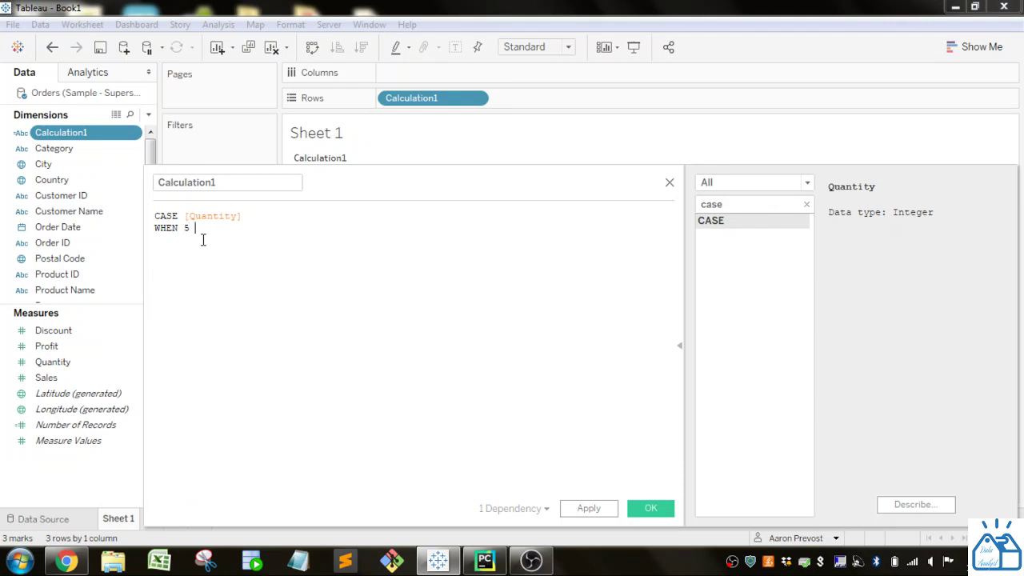
type(" \"ORDERED a lot\"")
key("Return")
type("WHE")
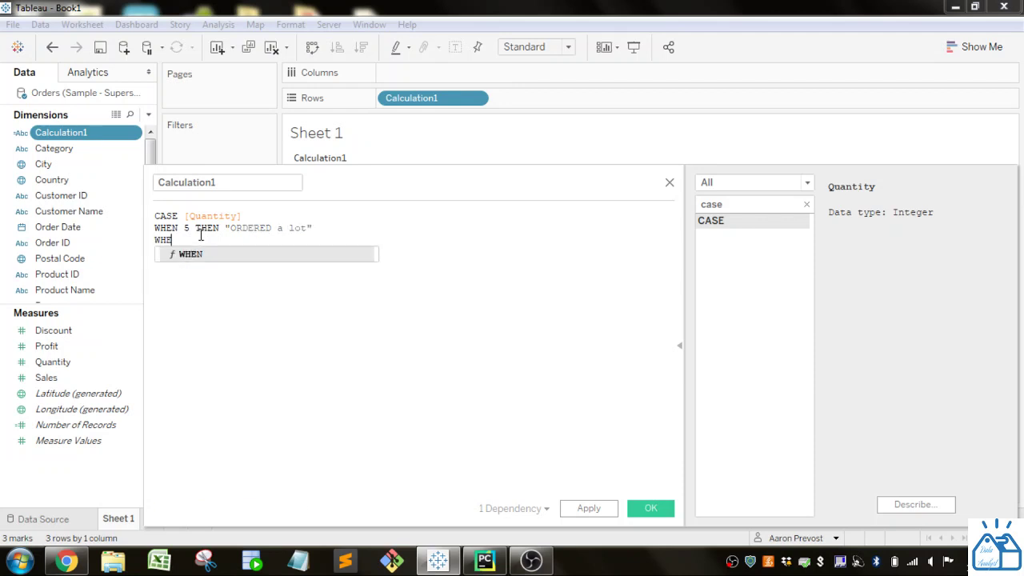
type("N 4 ")
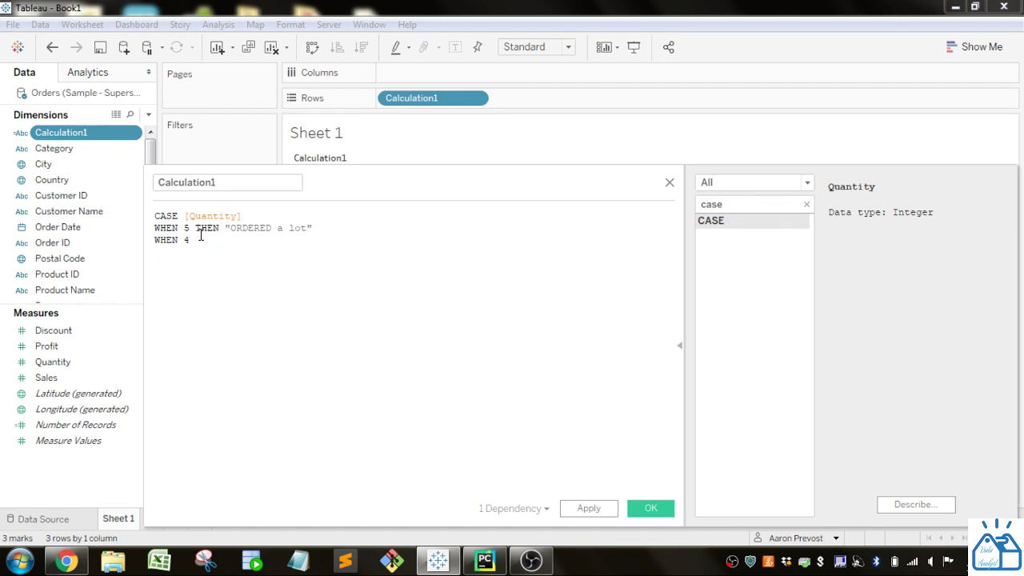
type("THEN \"Ordered a bunch\"")
Add ELSE "Ordered some other quantity" and end, fixing the missing closing quote
key("Return")
type("ELSE ")
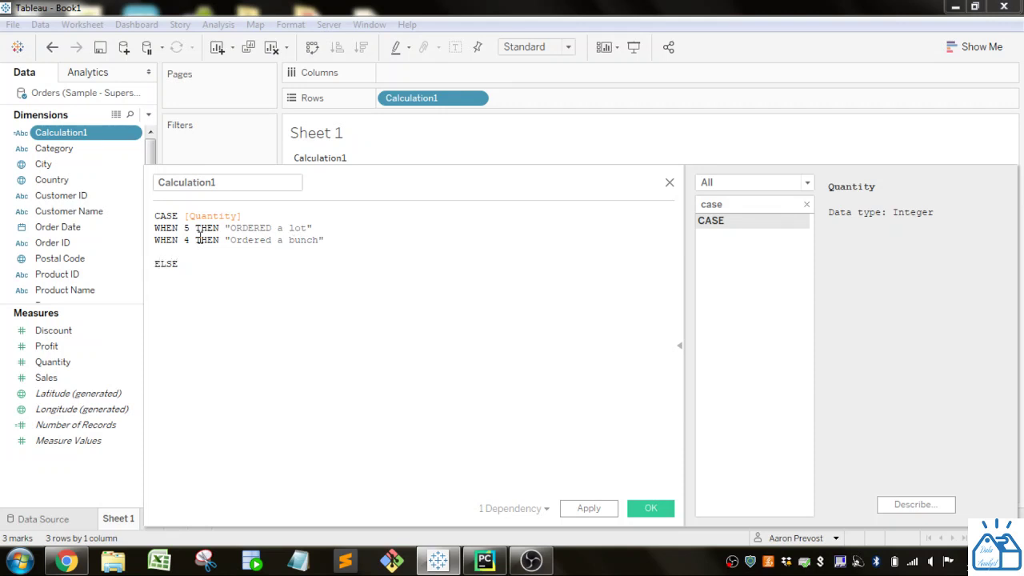
type("\"")
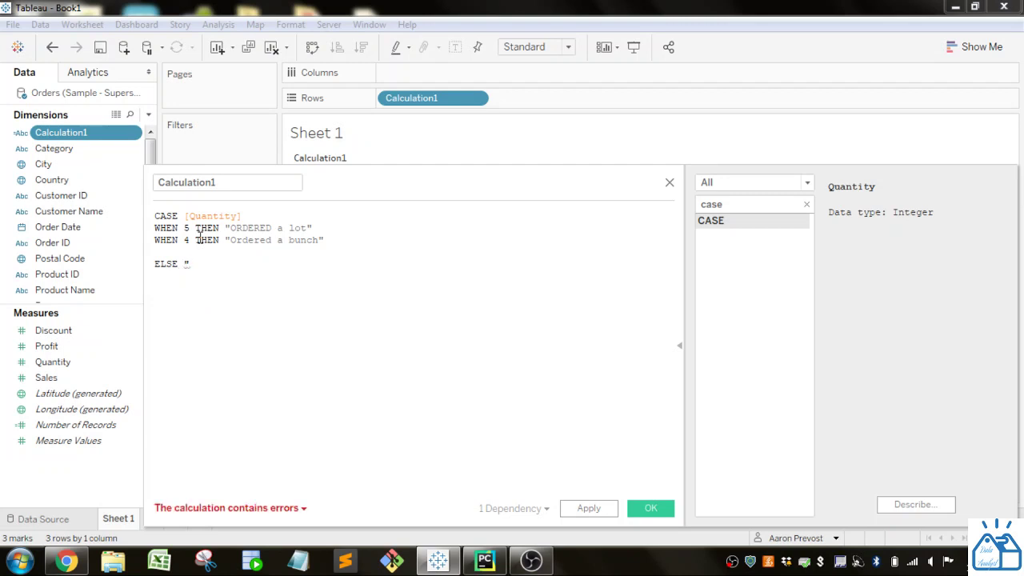
type("Ordere")
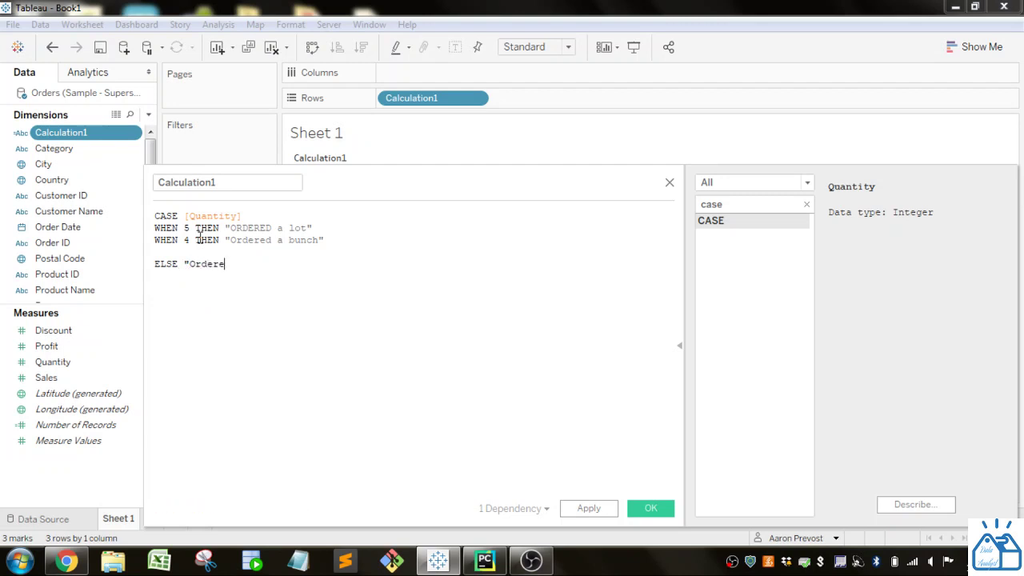
type("d some ot")
type("her quantity ")
type("end")
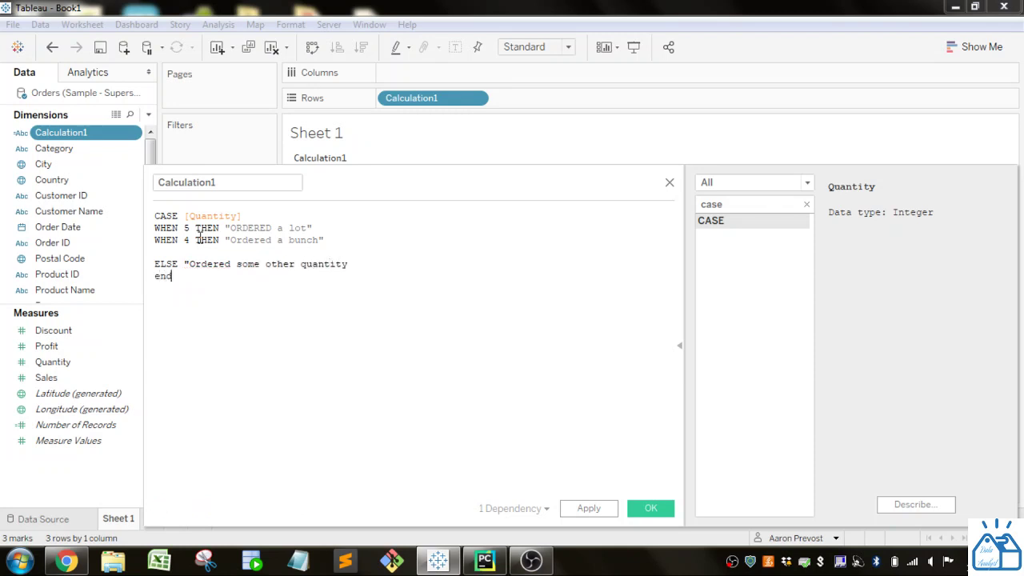
left_click(201, 256)
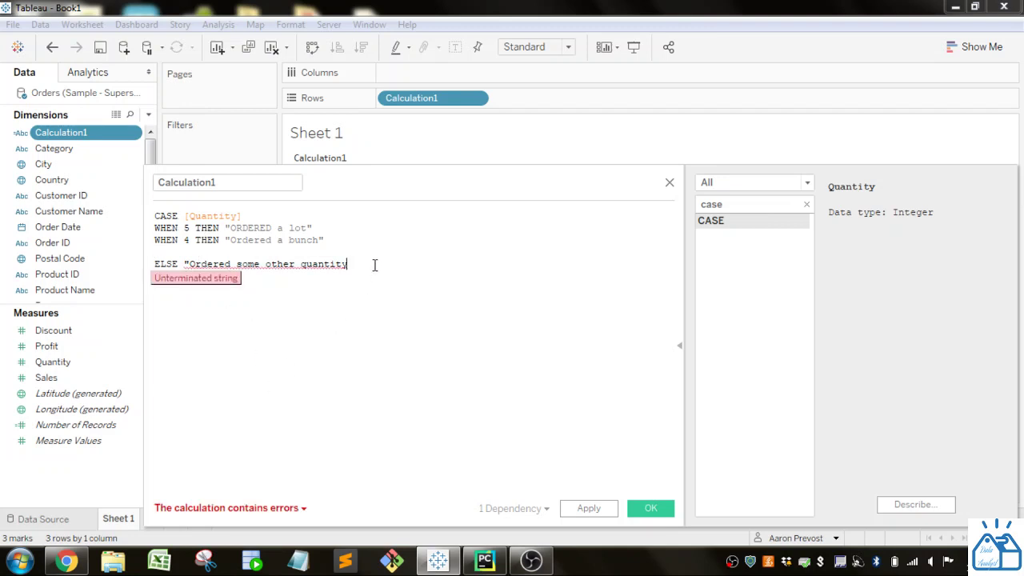
type("\"")
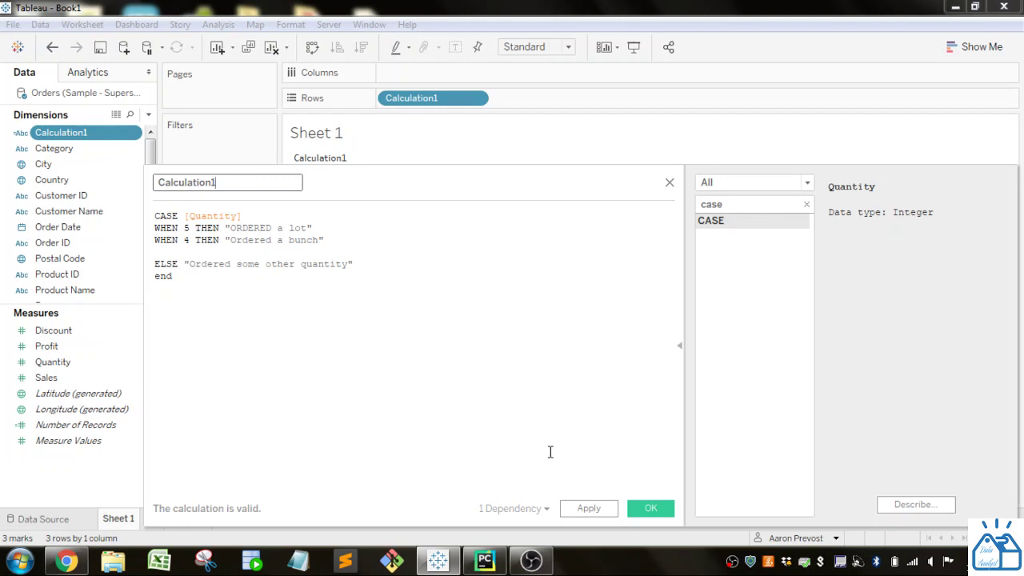
Apply the CASE formula to update the table, then reopen Calculation1 and select [Quantity] after CASE
left_click(654, 510)
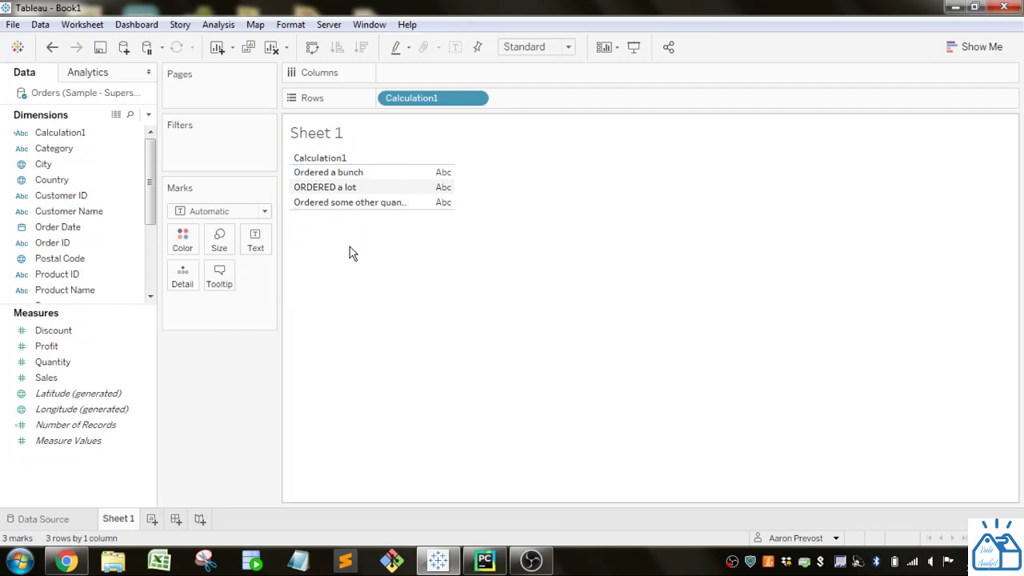
right_click(56, 132)
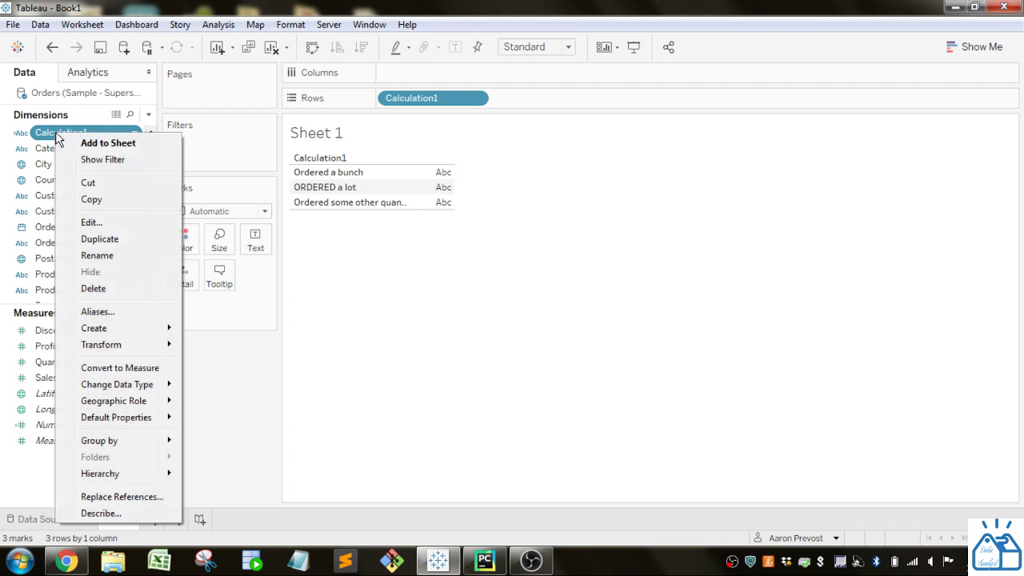
left_click(90, 223)
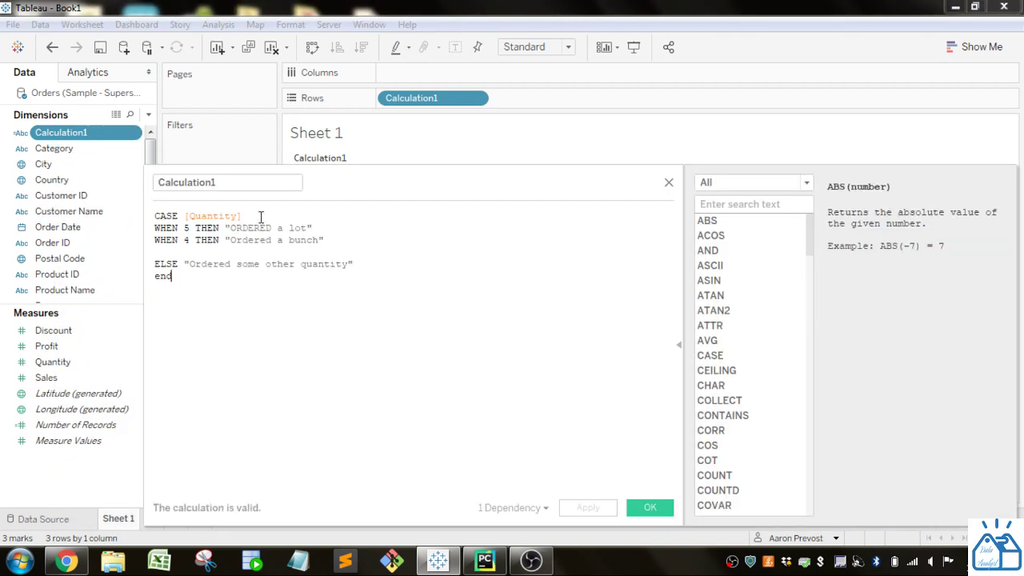
left_click_drag(241, 216, 186, 218)
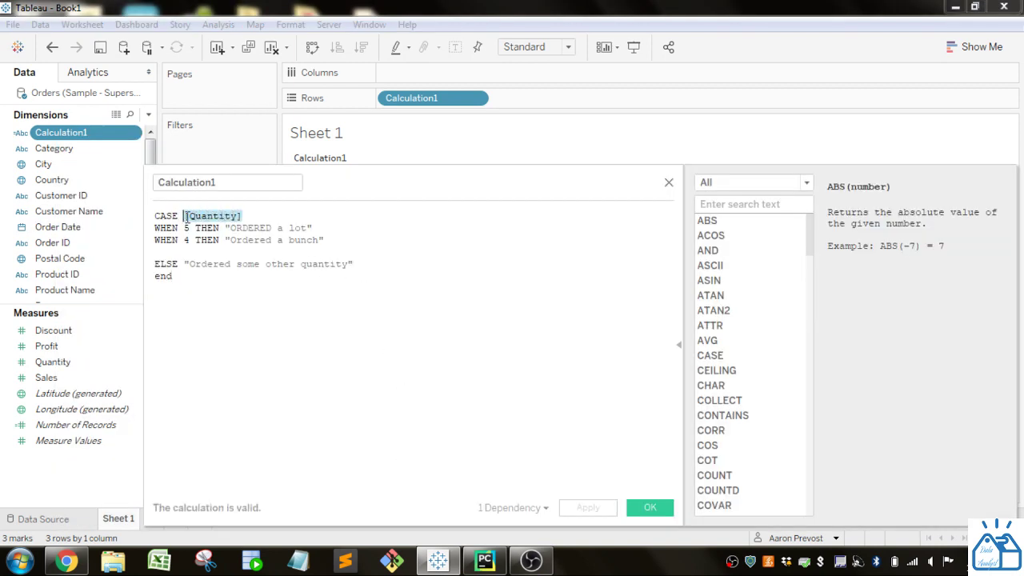